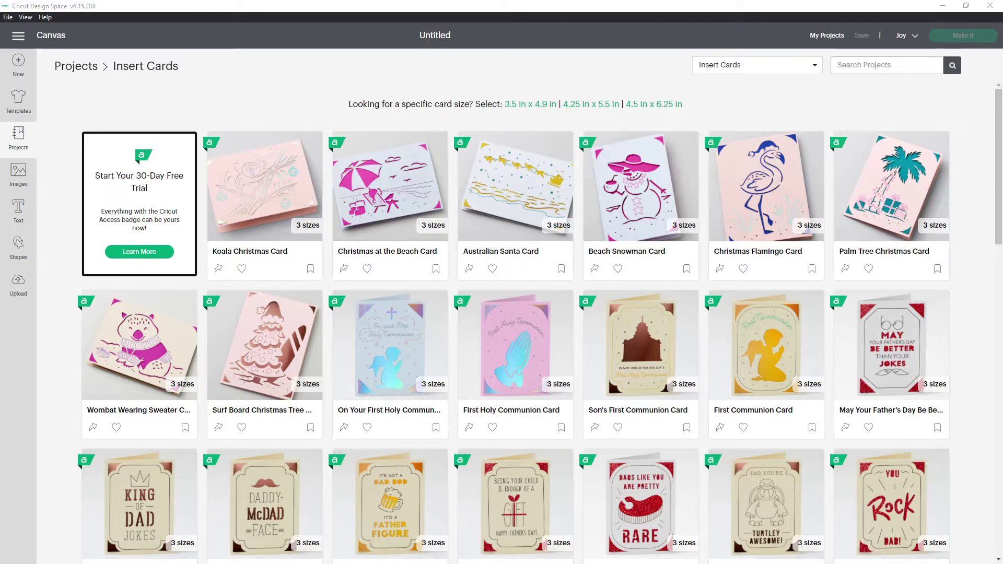
Step: Start a new blank project and open the image library
{"action": "left_click", "coordinate": [795, 10]}
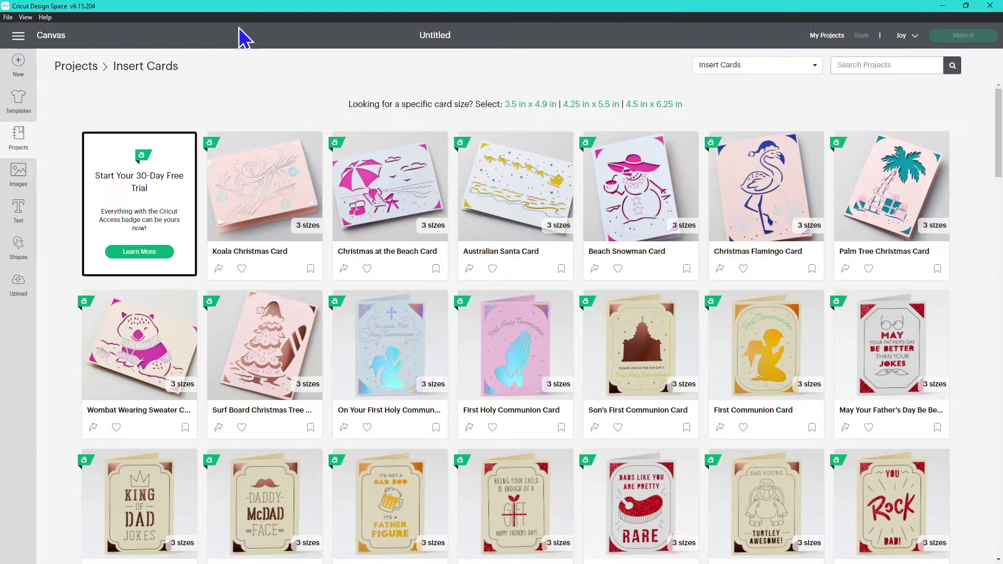
{"action": "left_click", "coordinate": [18, 65]}
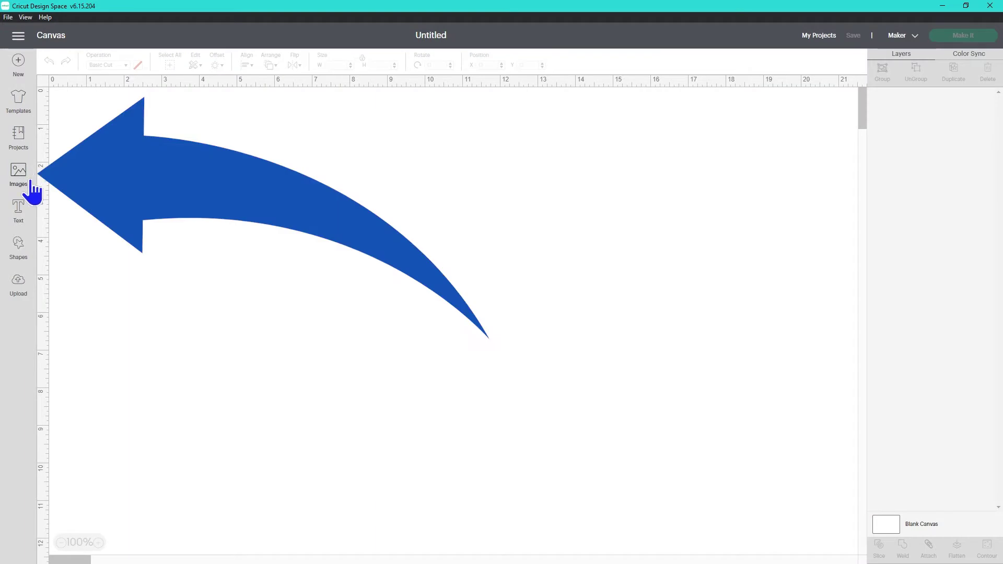
{"action": "left_click", "coordinate": [20, 172]}
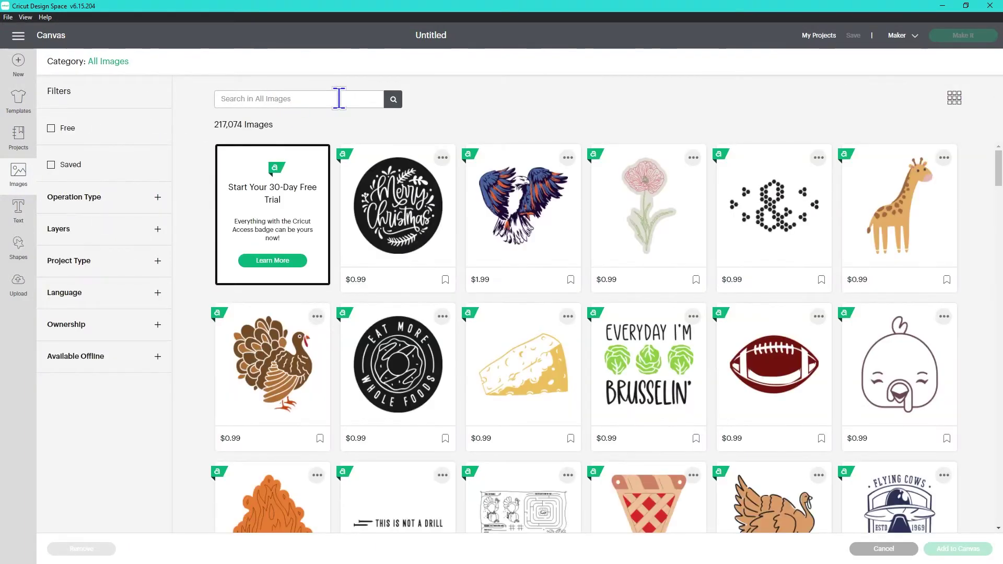
Step: Search the image library for "insert card" and limit the results to free images
{"action": "left_click", "coordinate": [339, 98]}
{"action": "type", "text": "insert card"}
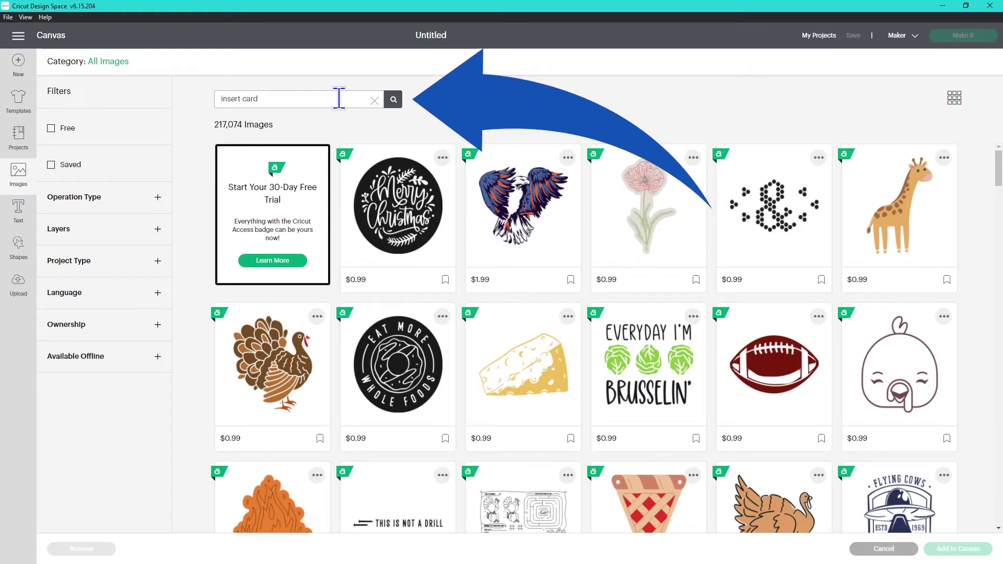
{"action": "key", "text": "Return"}
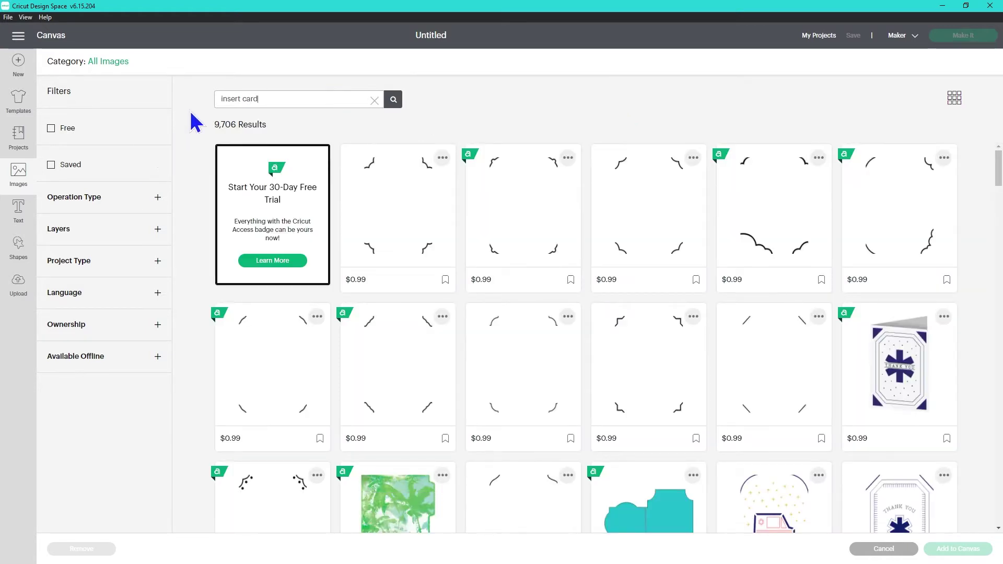
{"action": "left_click", "coordinate": [51, 129]}
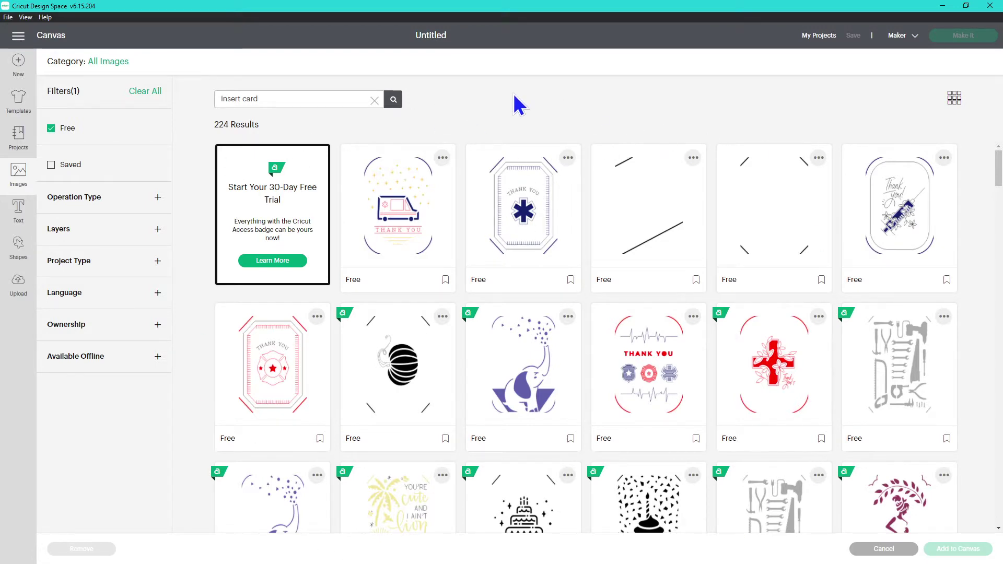
Step: Browse the free insert cards and show the image details of the two gray tools card designs to compare their sizes
{"action": "scroll", "coordinate": [943, 251], "scroll_direction": "down", "scroll_amount": 5}
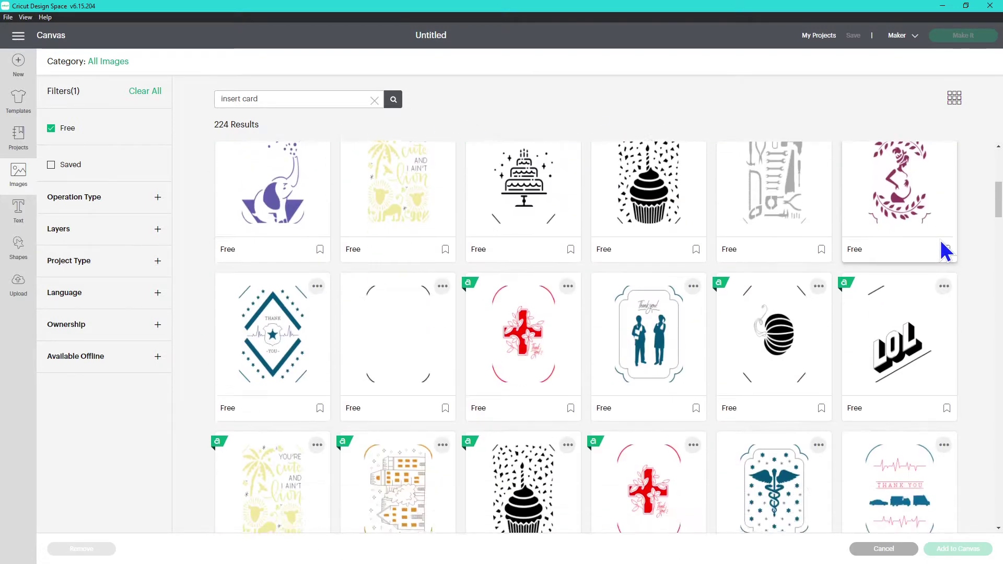
{"action": "scroll", "coordinate": [945, 251], "scroll_direction": "up", "scroll_amount": 3}
{"action": "scroll", "coordinate": [914, 251], "scroll_direction": "up", "scroll_amount": 2}
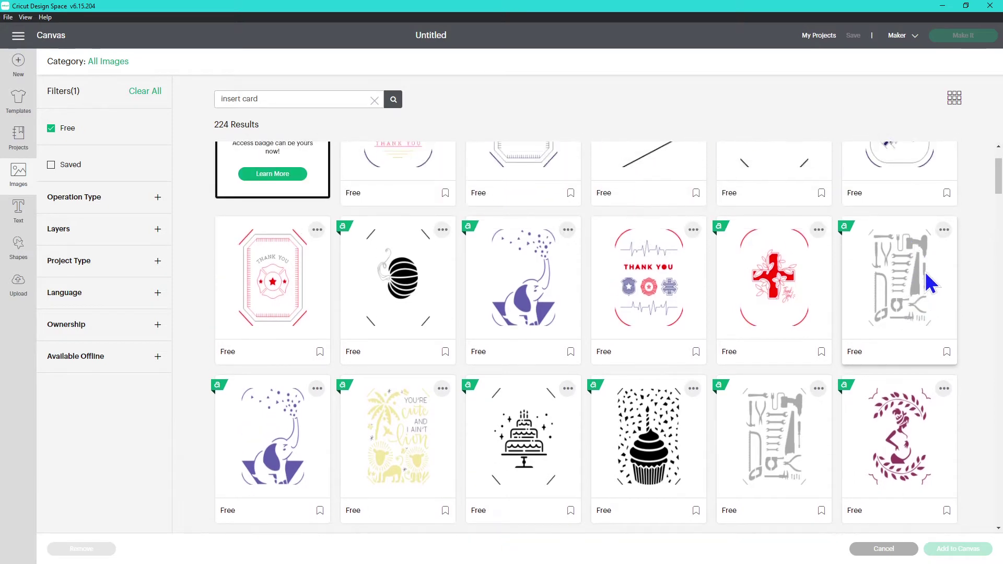
{"action": "left_click", "coordinate": [934, 281]}
{"action": "left_click", "coordinate": [943, 230]}
{"action": "left_click", "coordinate": [944, 229]}
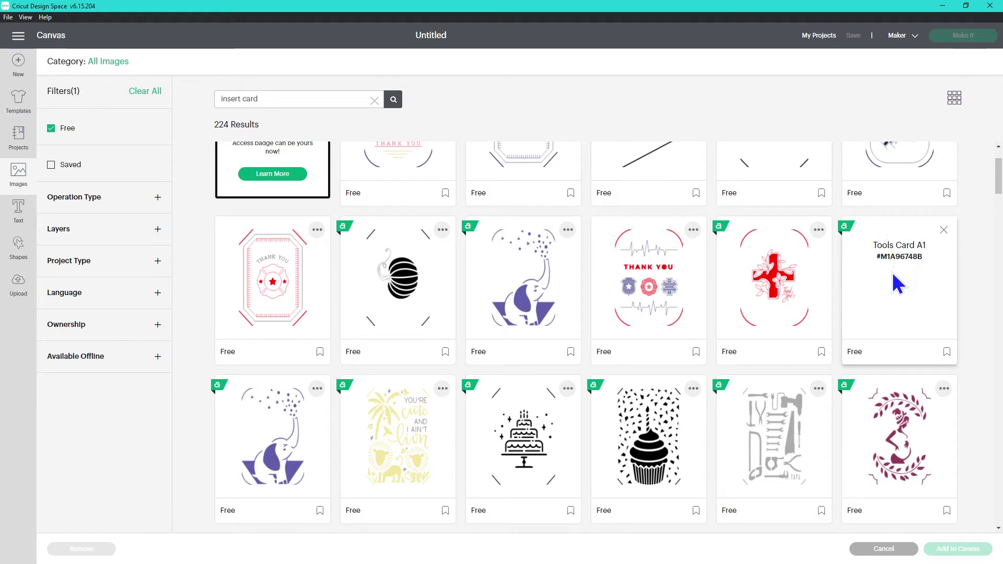
{"action": "left_click", "coordinate": [818, 388]}
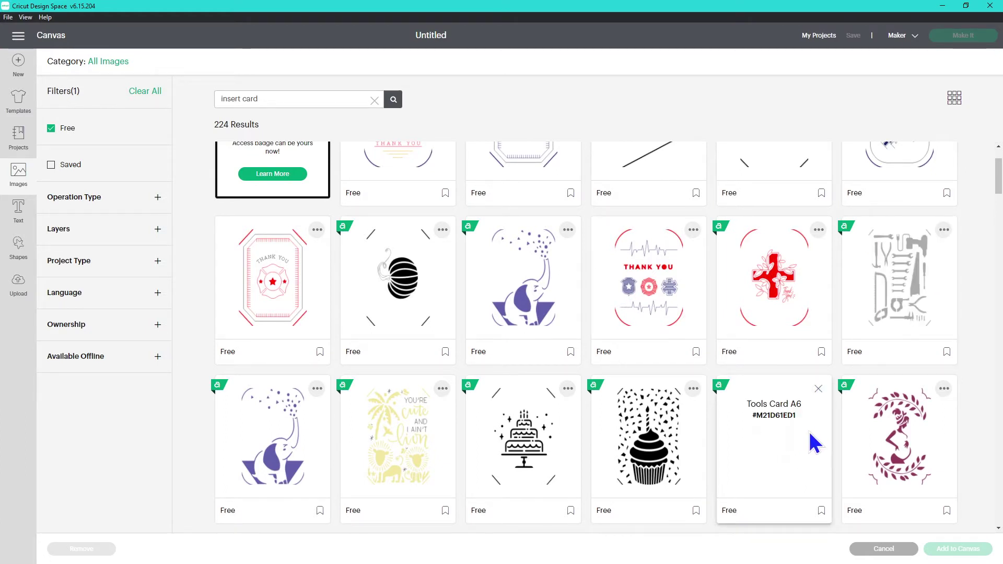
Step: Narrow the image search by adding the word "tool"
{"action": "left_click", "coordinate": [221, 99]}
{"action": "type", "text": "tool"}
{"action": "key", "text": "Return"}
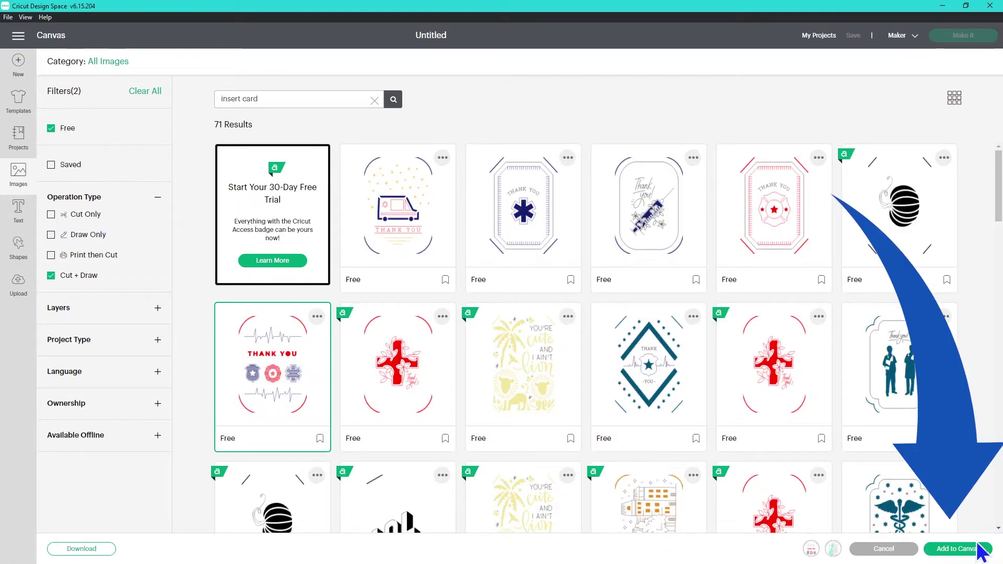
Step: Add the chosen Thank You and Get Well insert cards to the canvas and hide the Thank You design
{"action": "left_click", "coordinate": [960, 548]}
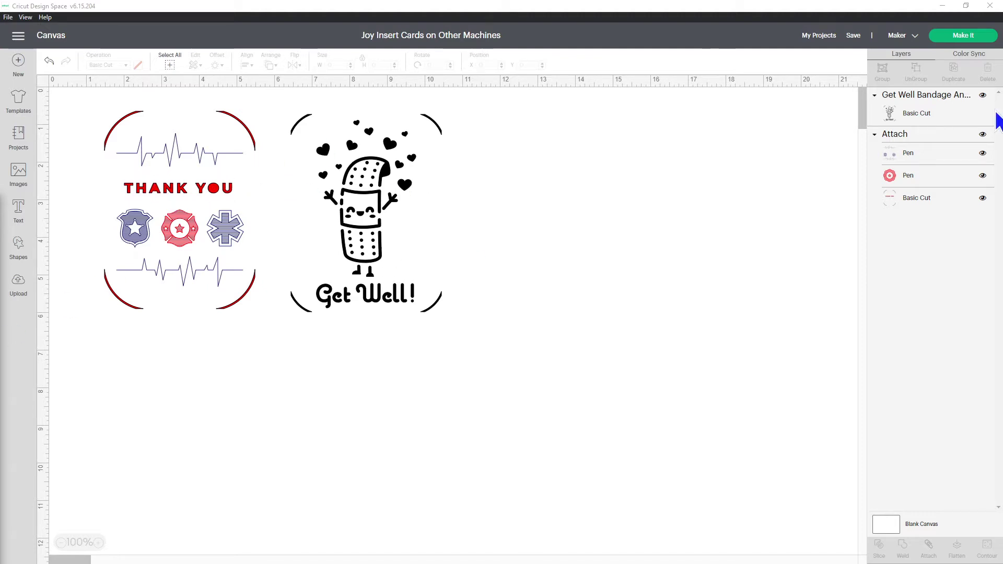
{"action": "left_click", "coordinate": [982, 135]}
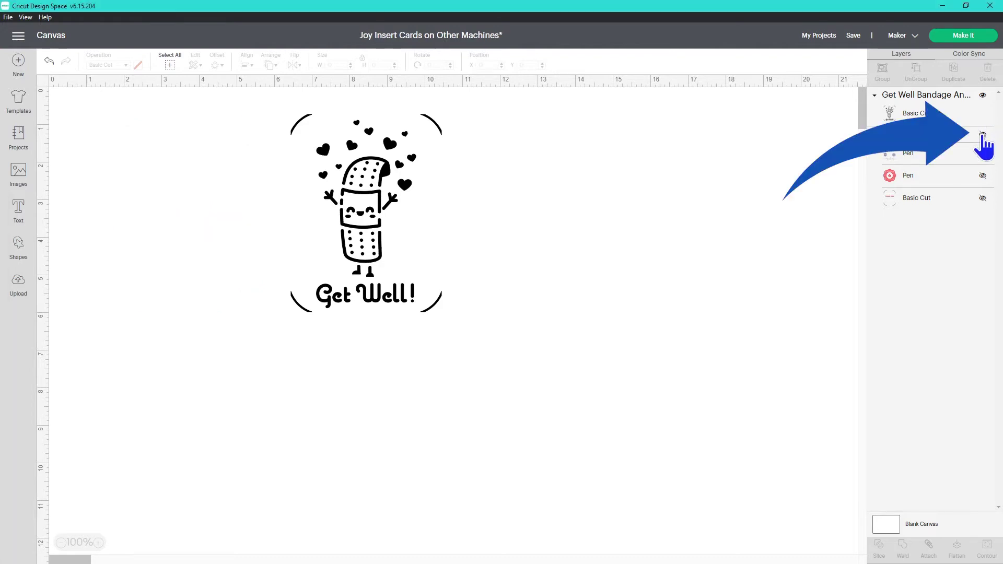
Step: Insert two squares and a score line onto the canvas
{"action": "left_click", "coordinate": [24, 263]}
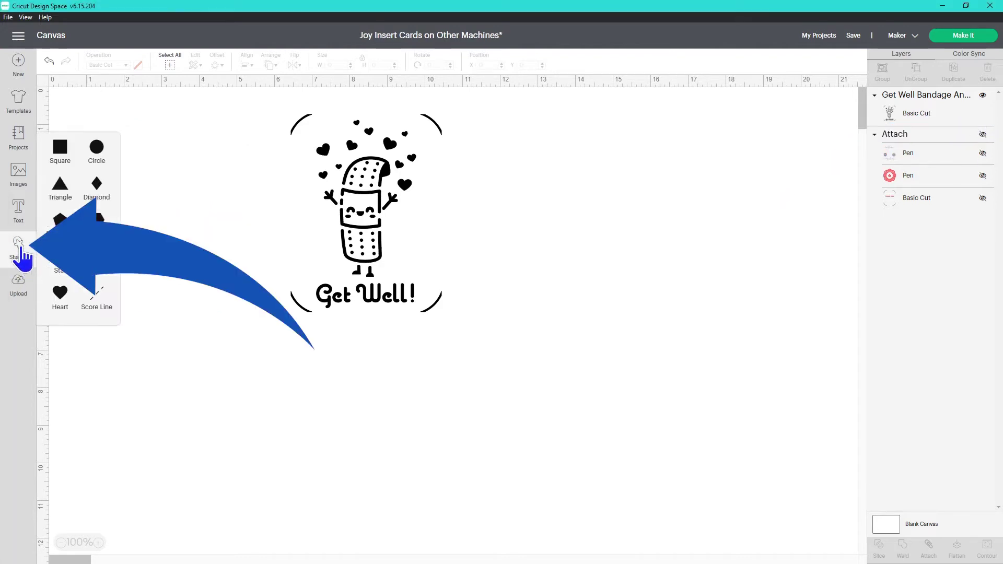
{"action": "left_click", "coordinate": [61, 151]}
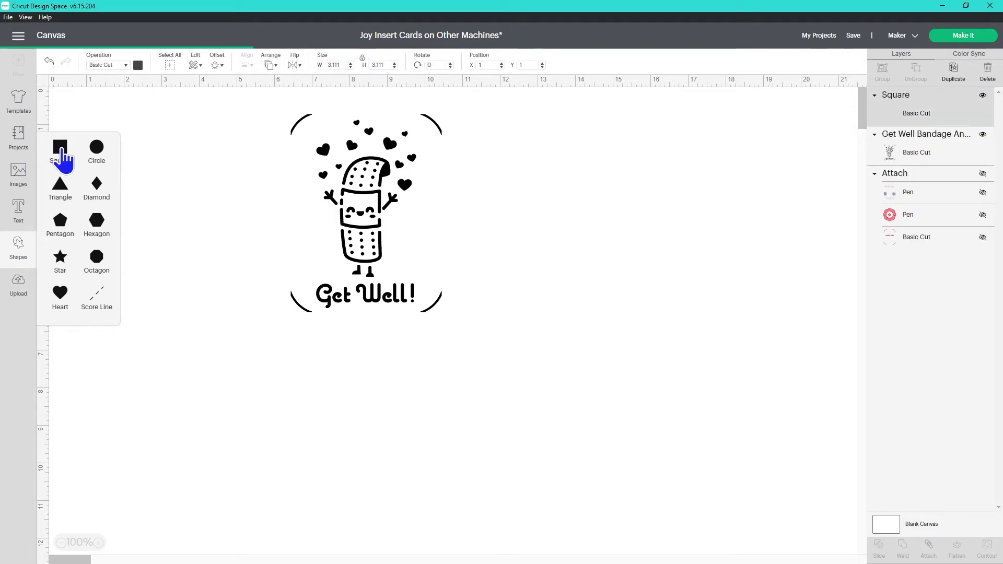
{"action": "left_click", "coordinate": [61, 152]}
{"action": "left_click", "coordinate": [100, 306]}
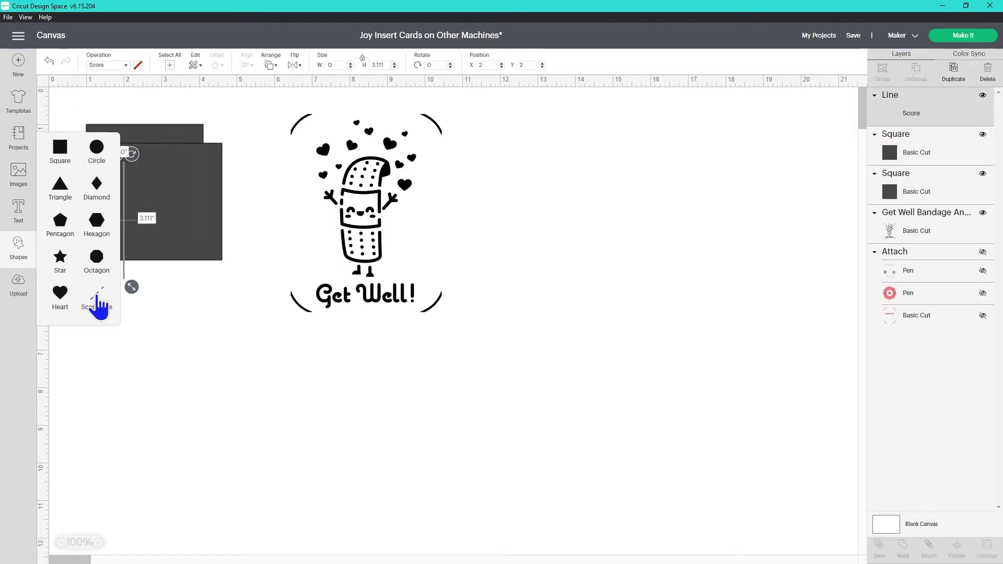
Step: Move one square beside the Get Well design, unlock its proportions and size it 8.5 in wide by 5.5 in high
{"action": "left_click_drag", "start_coordinate": [113, 250], "coordinate": [537, 277]}
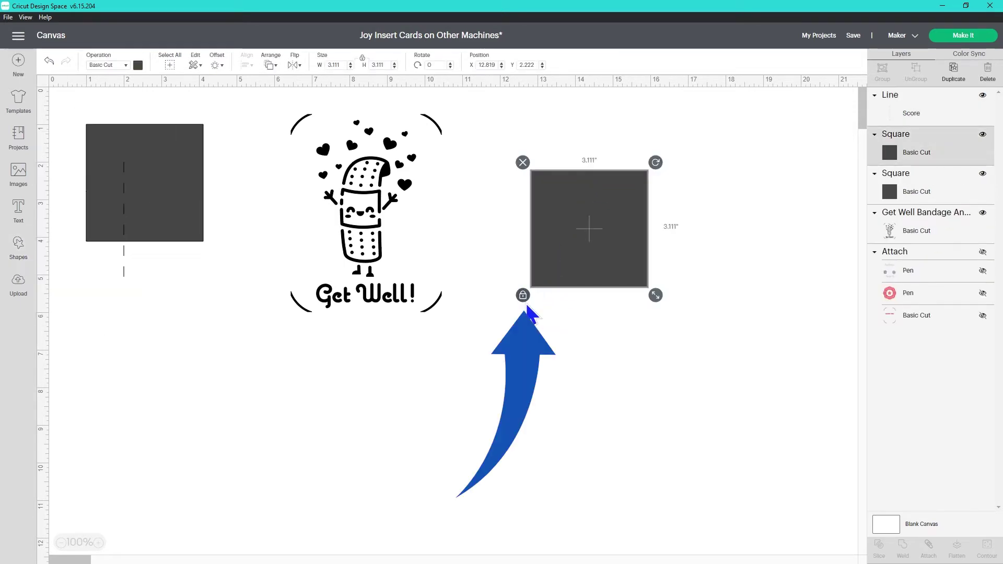
{"action": "left_click", "coordinate": [523, 296]}
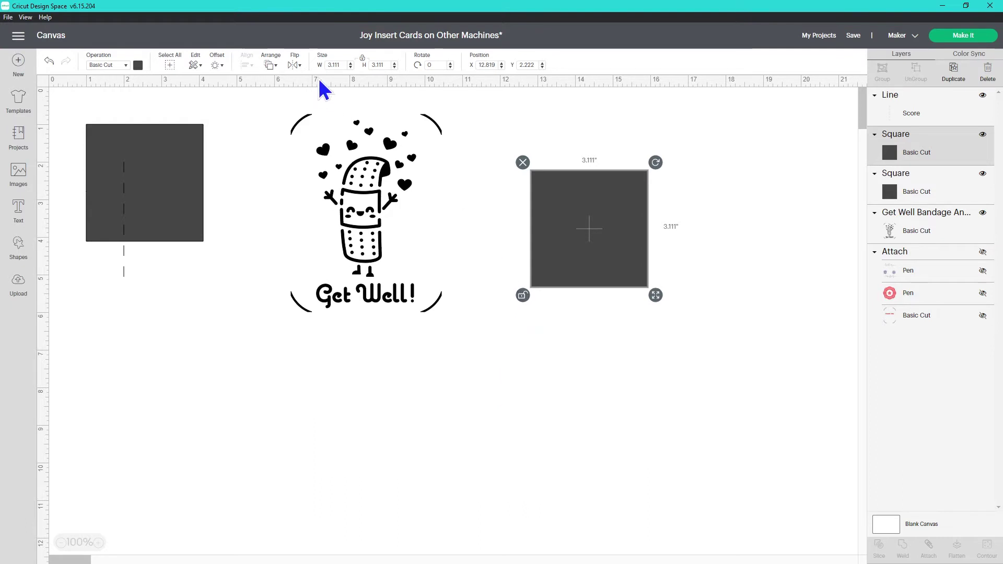
{"action": "double_click", "coordinate": [334, 65]}
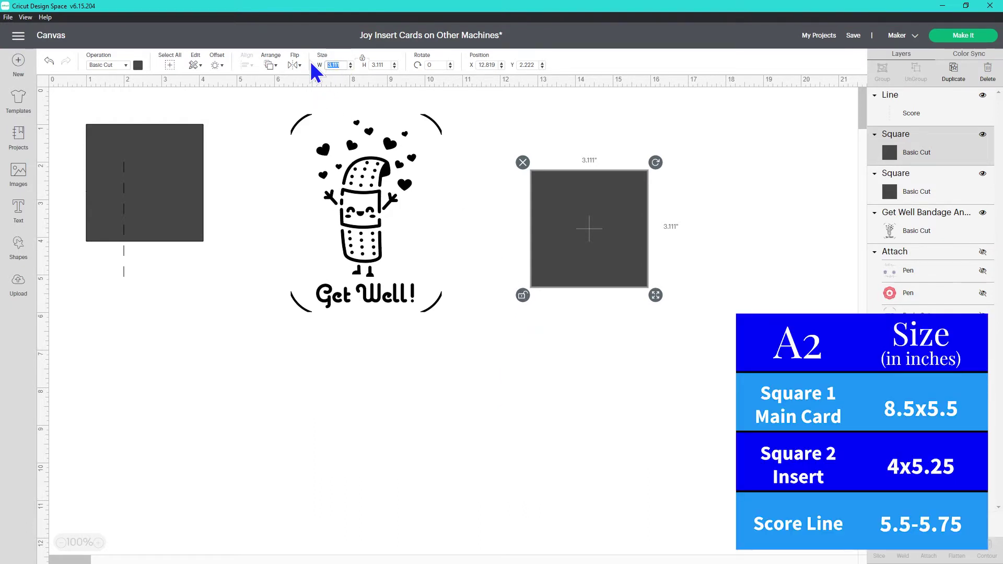
{"action": "type", "text": "8.5"}
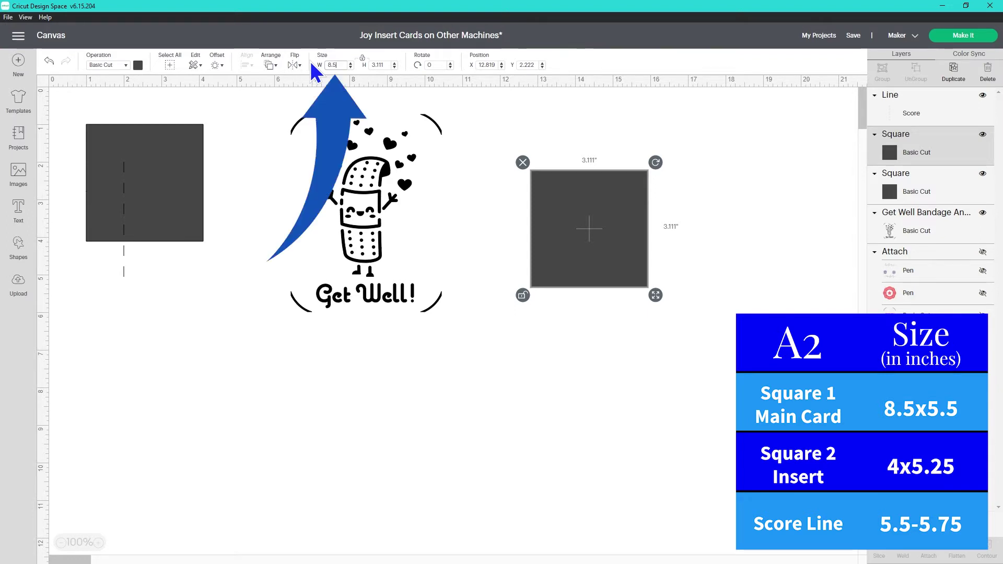
{"action": "key", "text": "Tab"}
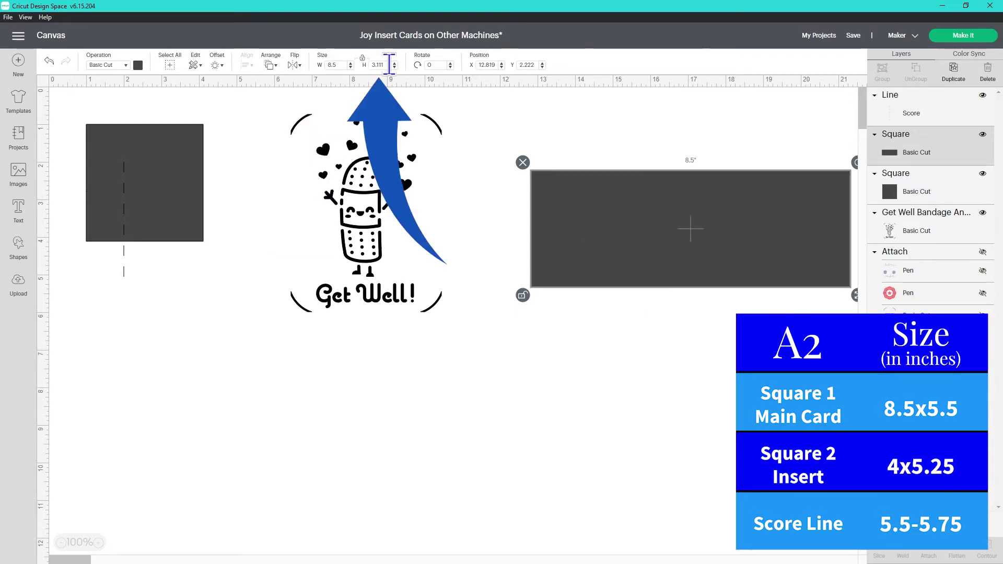
{"action": "type", "text": "5.5"}
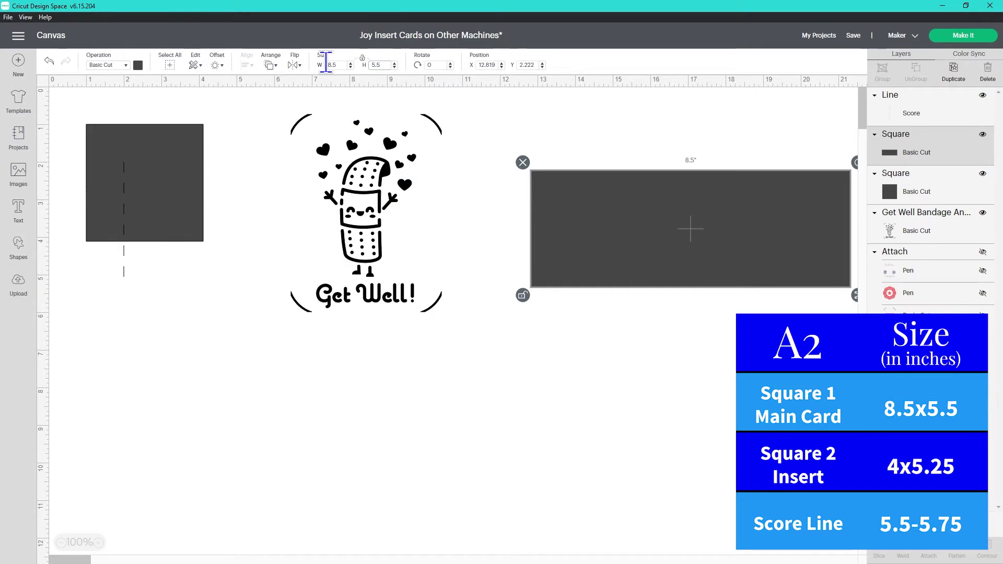
Step: Unlock the proportions of the other square and size it 4 in wide by 5.25 in high
{"action": "left_click", "coordinate": [181, 136]}
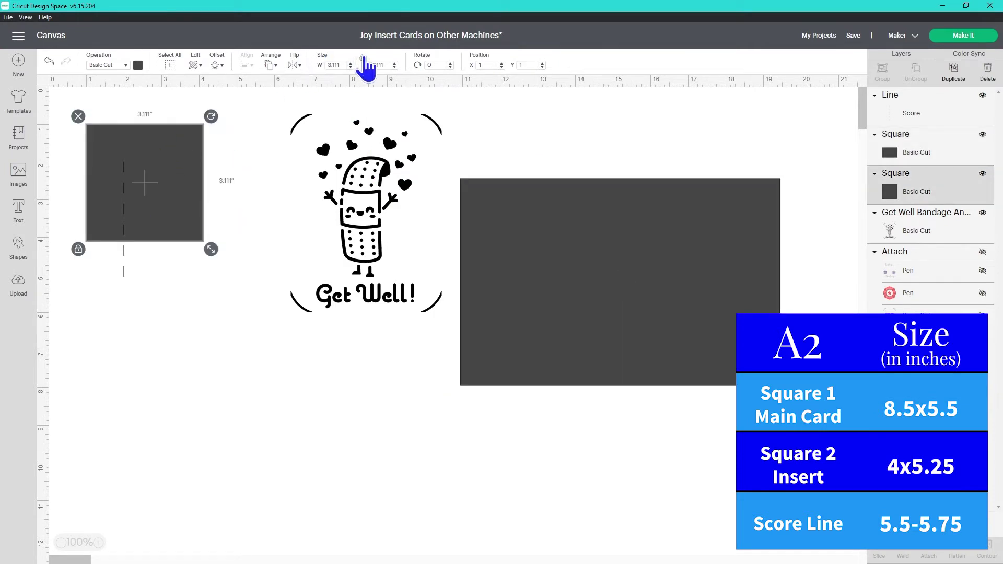
{"action": "left_click", "coordinate": [335, 64]}
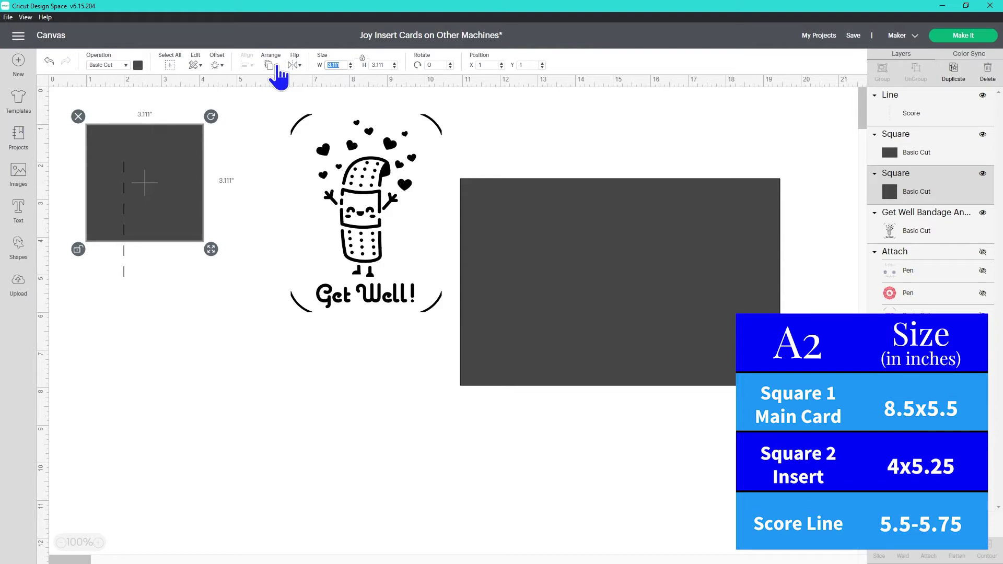
{"action": "type", "text": "4"}
{"action": "key", "text": "Tab"}
{"action": "type", "text": "5.25"}
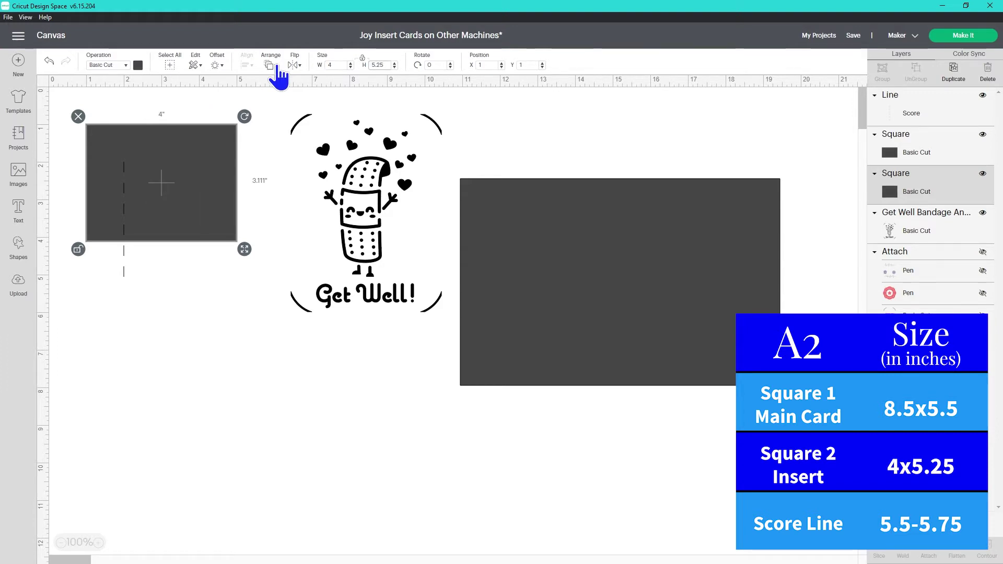
{"action": "key", "text": "Tab"}
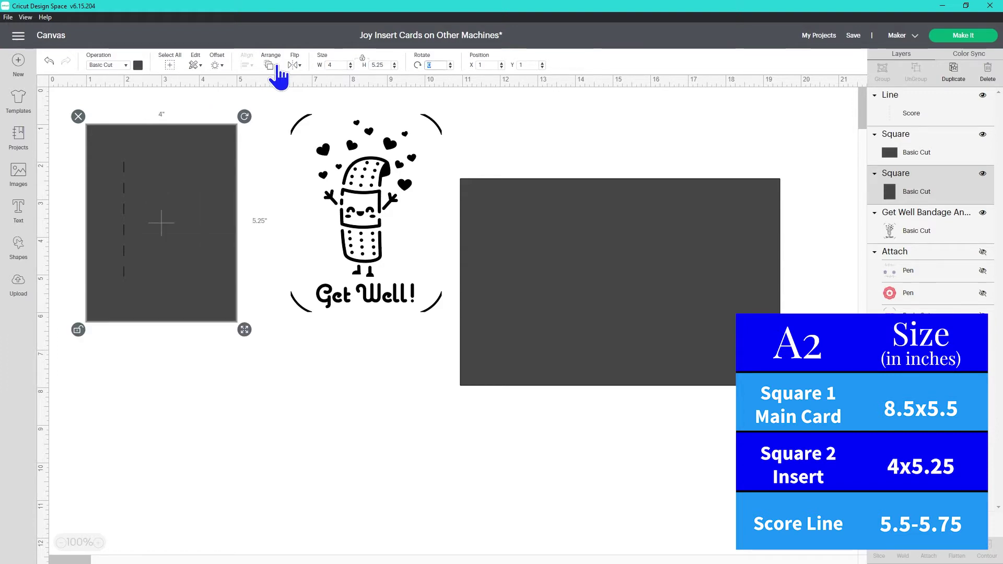
Step: Color the 4 by 5.25 in insert rectangle light blue and the large main card rectangle purple
{"action": "left_click", "coordinate": [138, 65]}
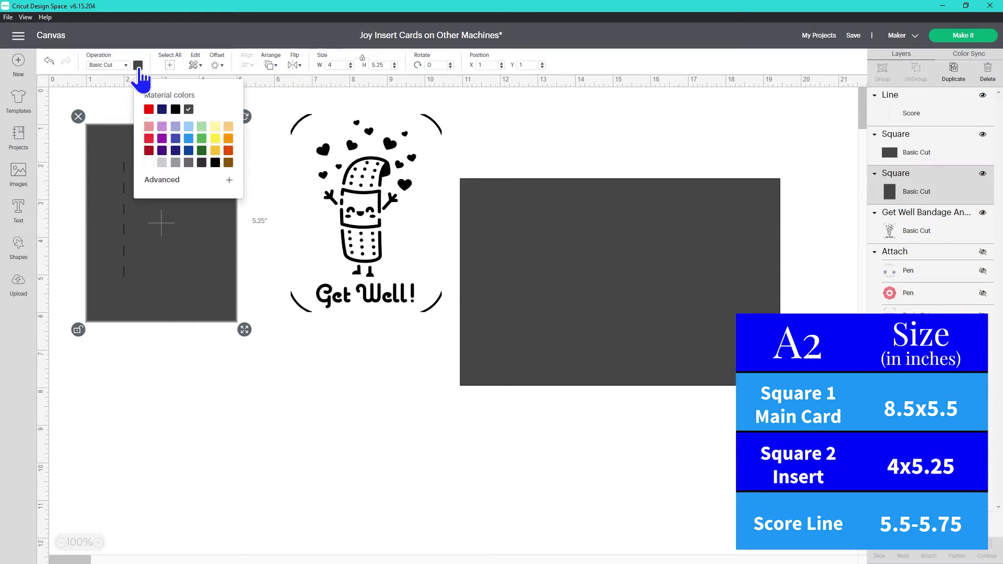
{"action": "left_click", "coordinate": [188, 127]}
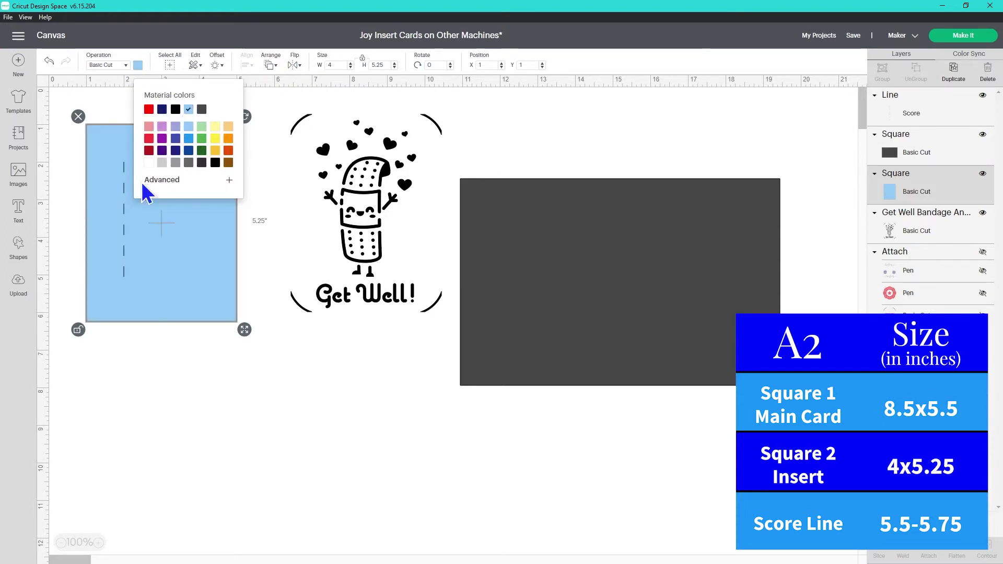
{"action": "left_click", "coordinate": [116, 396]}
{"action": "left_click", "coordinate": [615, 297]}
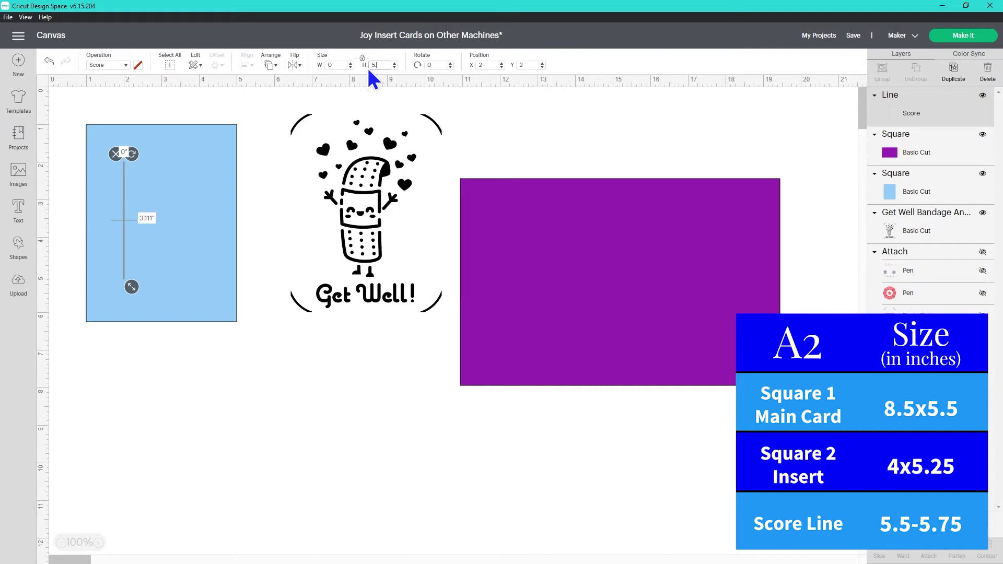
Step: Set the score line's height to 5.6 in and place it over the purple card
{"action": "type", "text": "6"}
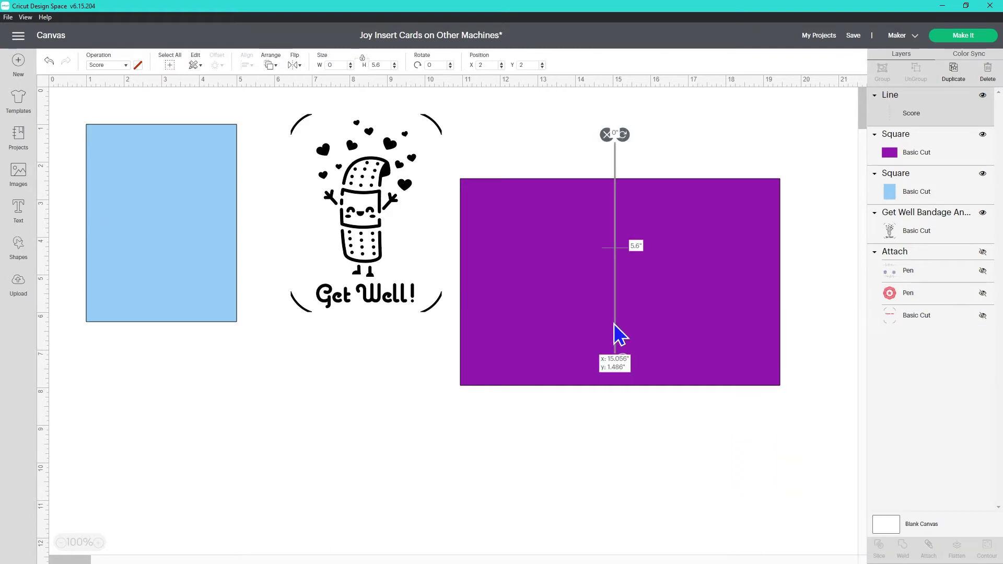
{"action": "left_click_drag", "start_coordinate": [614, 326], "coordinate": [629, 356]}
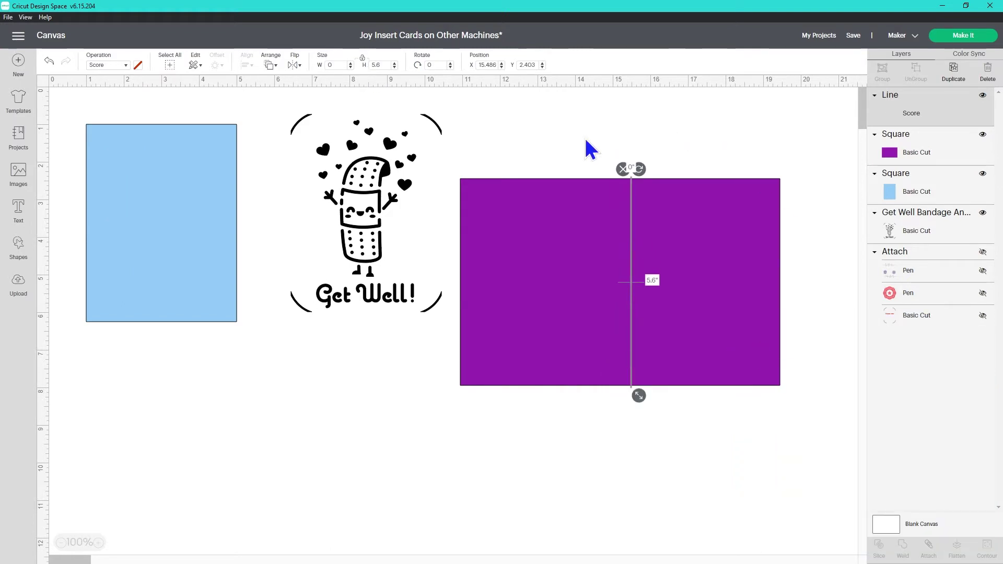
Step: Center the score line and the purple card on each other and attach them
{"action": "left_click_drag", "start_coordinate": [811, 467], "coordinate": [577, 168]}
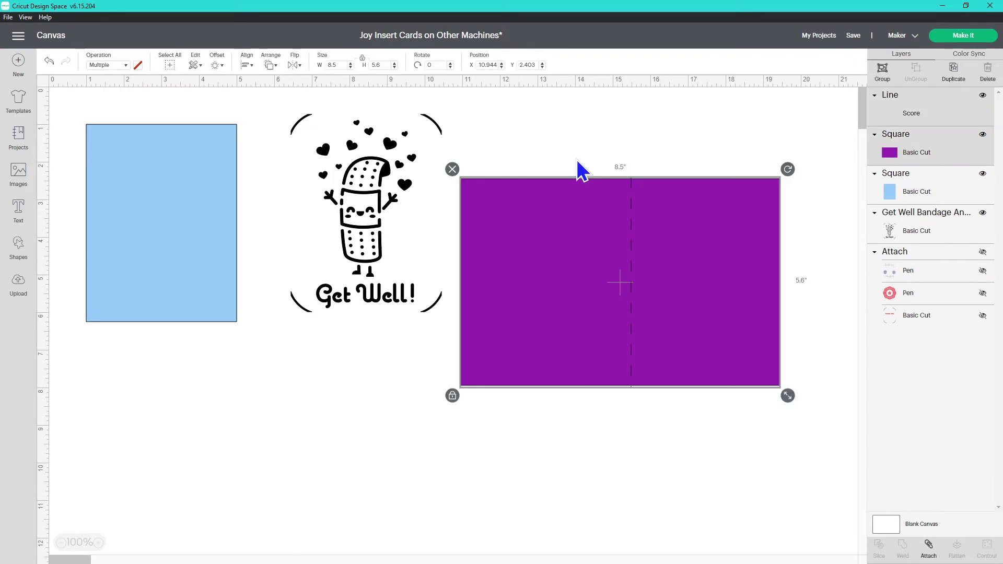
{"action": "left_click", "coordinate": [247, 65]}
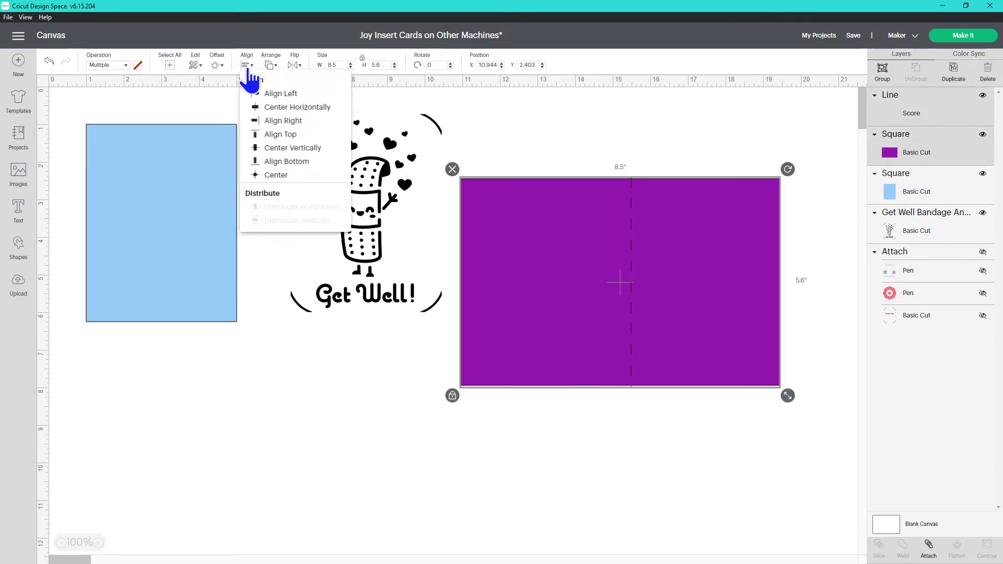
{"action": "left_click", "coordinate": [276, 176]}
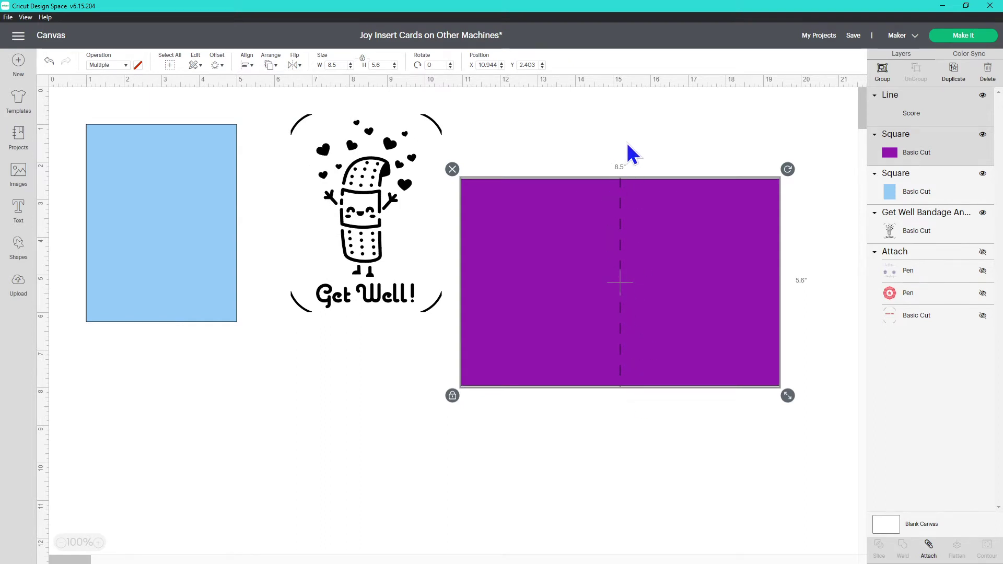
{"action": "left_click", "coordinate": [934, 554]}
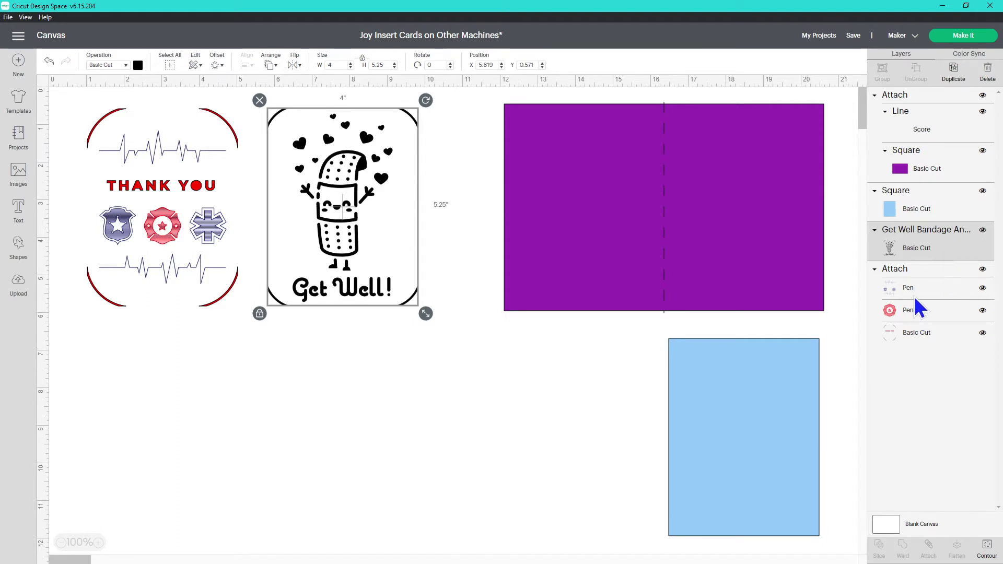
Step: Place the Get Well design on the right half of the purple card and center the two vertically
{"action": "left_click_drag", "start_coordinate": [321, 230], "coordinate": [719, 221]}
{"action": "left_click_drag", "start_coordinate": [392, 174], "coordinate": [752, 256]}
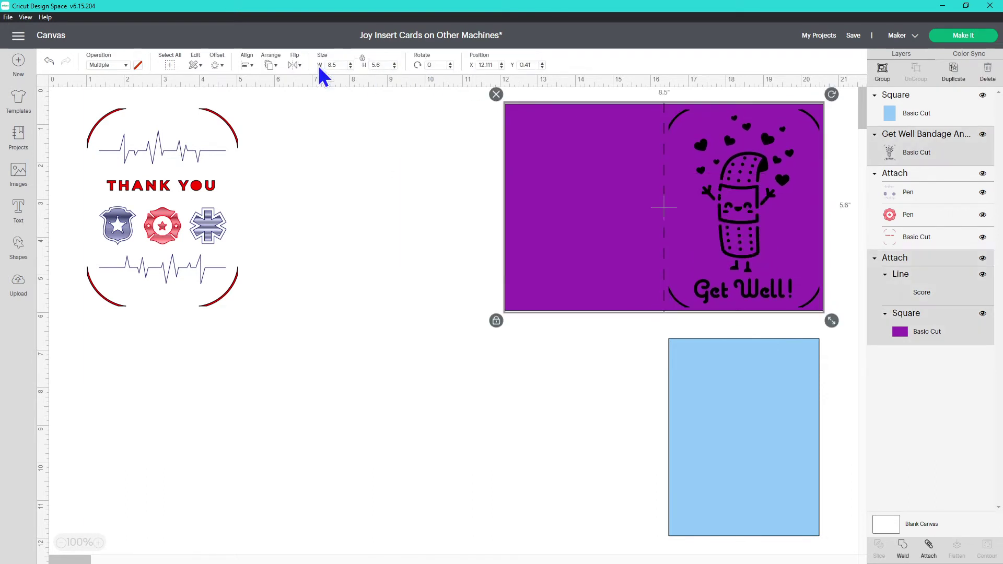
{"action": "left_click", "coordinate": [246, 65]}
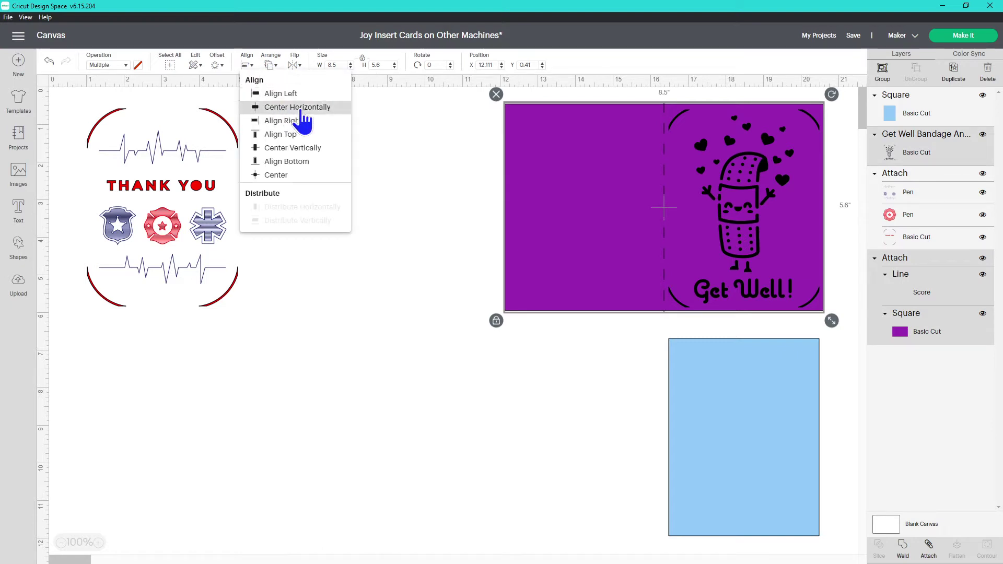
{"action": "left_click", "coordinate": [313, 151]}
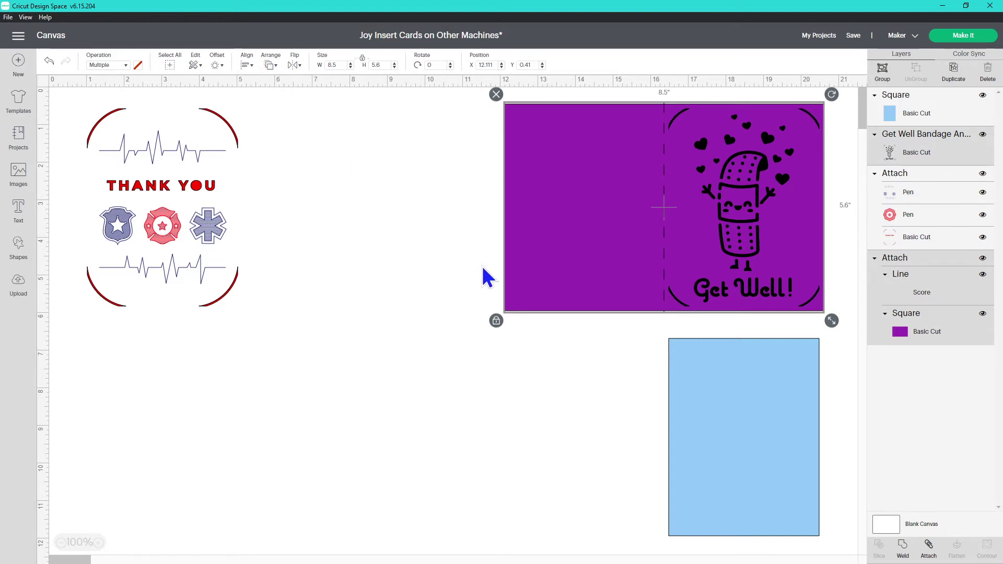
Step: Try attaching the Get Well design to the purple card and undo the attachment
{"action": "left_click", "coordinate": [286, 264]}
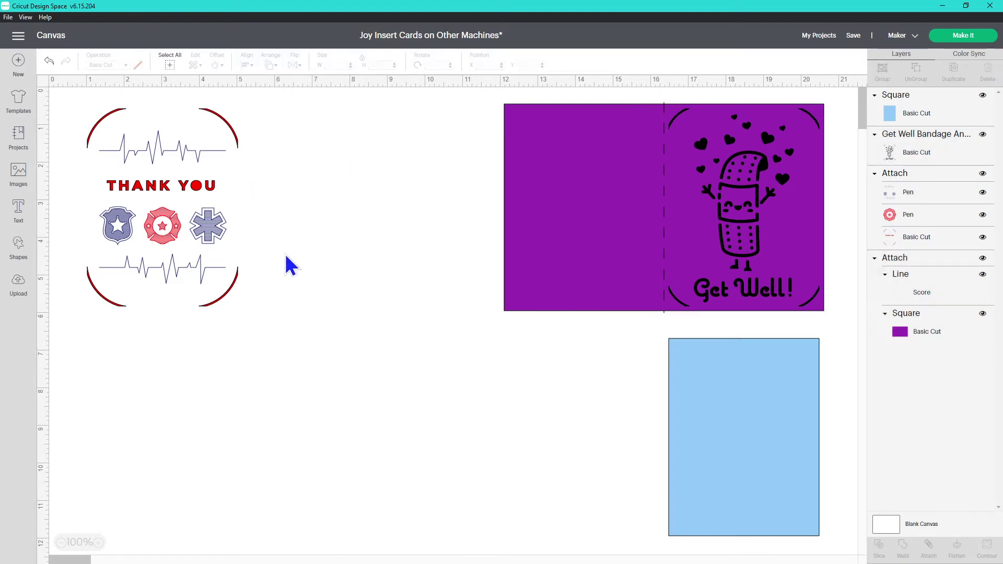
{"action": "left_click", "coordinate": [632, 245]}
{"action": "left_click", "coordinate": [929, 548]}
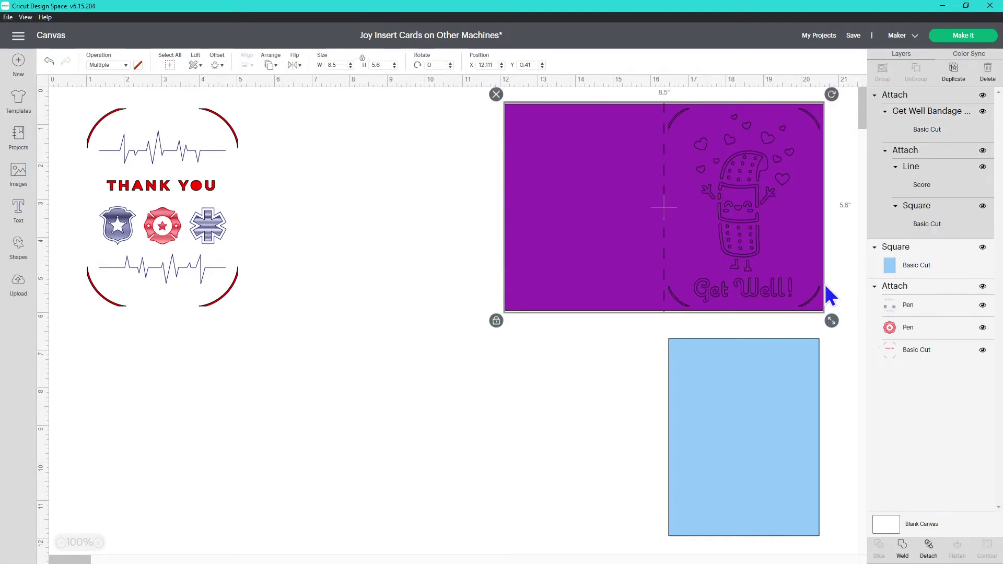
{"action": "key", "text": "ctrl+z"}
Step: Try the Thank You design on the purple card's right half and set it aside on the canvas below the card
{"action": "left_click", "coordinate": [101, 185]}
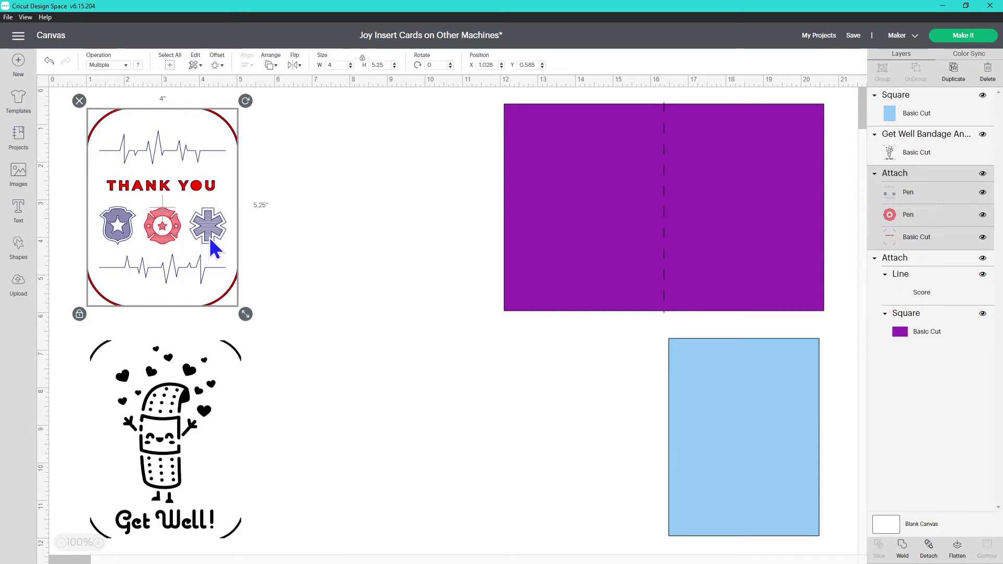
{"action": "left_click_drag", "start_coordinate": [143, 219], "coordinate": [725, 219]}
{"action": "left_click_drag", "start_coordinate": [397, 135], "coordinate": [788, 293]}
{"action": "left_click_drag", "start_coordinate": [757, 225], "coordinate": [520, 509]}
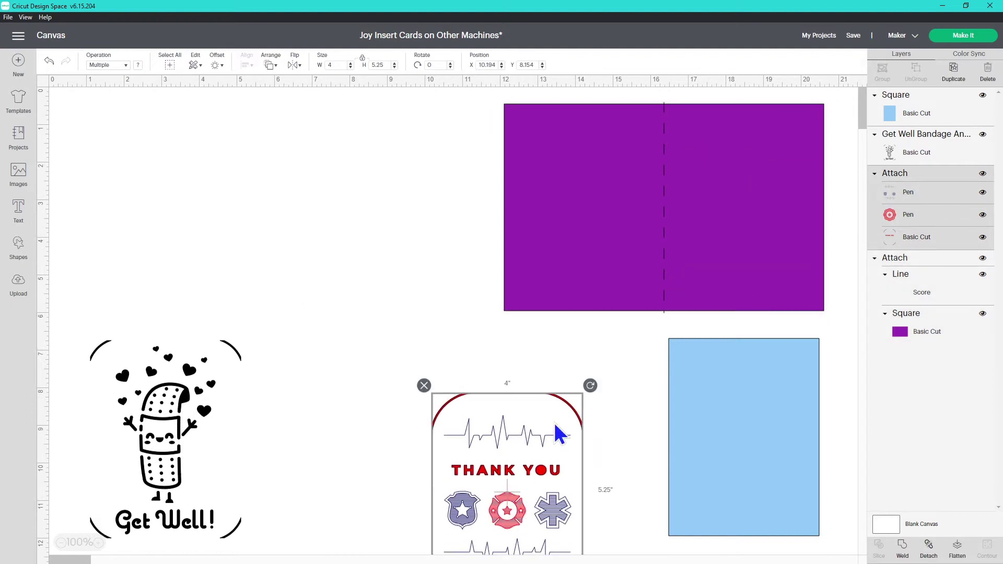
Step: Flip the Get Well design horizontally and place it on the left half of the purple card
{"action": "left_click_drag", "start_coordinate": [156, 437], "coordinate": [313, 222]}
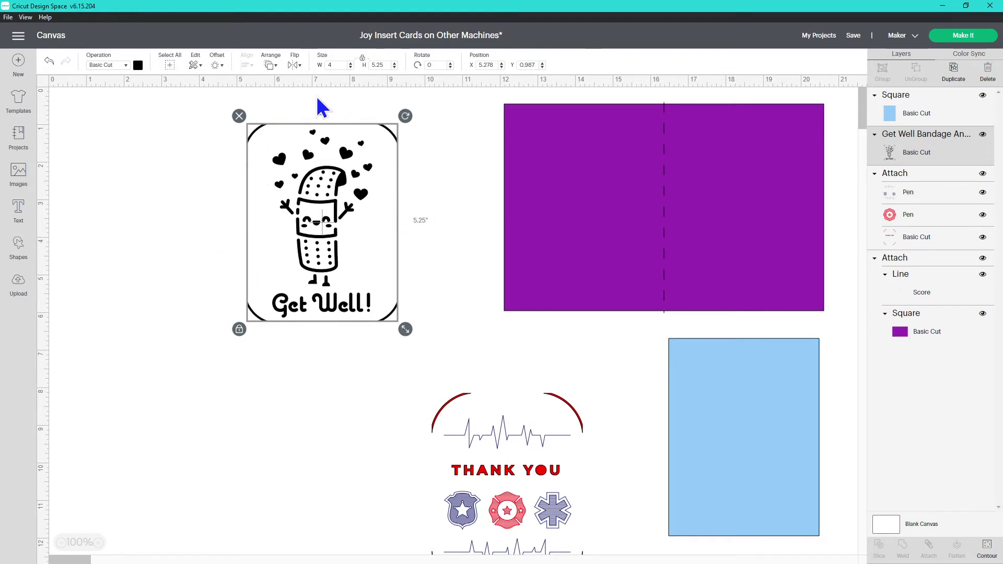
{"action": "left_click", "coordinate": [294, 66]}
{"action": "left_click", "coordinate": [353, 81]}
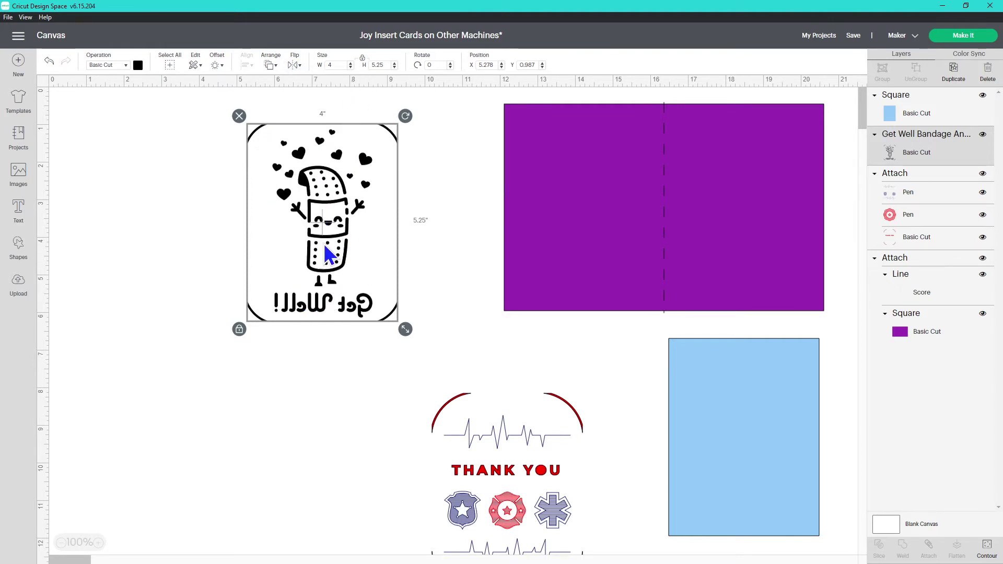
{"action": "left_click_drag", "start_coordinate": [330, 253], "coordinate": [584, 229]}
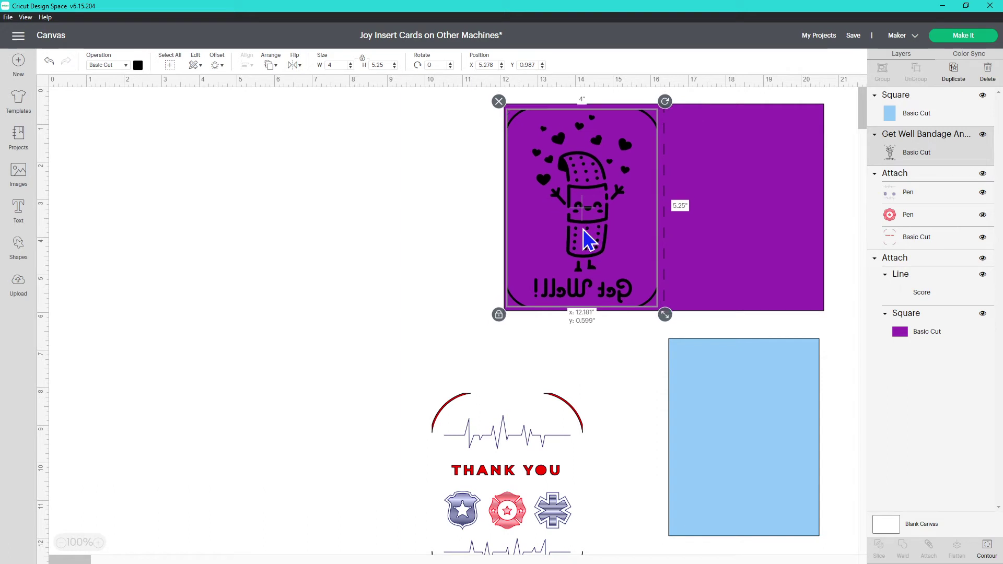
{"action": "left_click", "coordinate": [393, 251]}
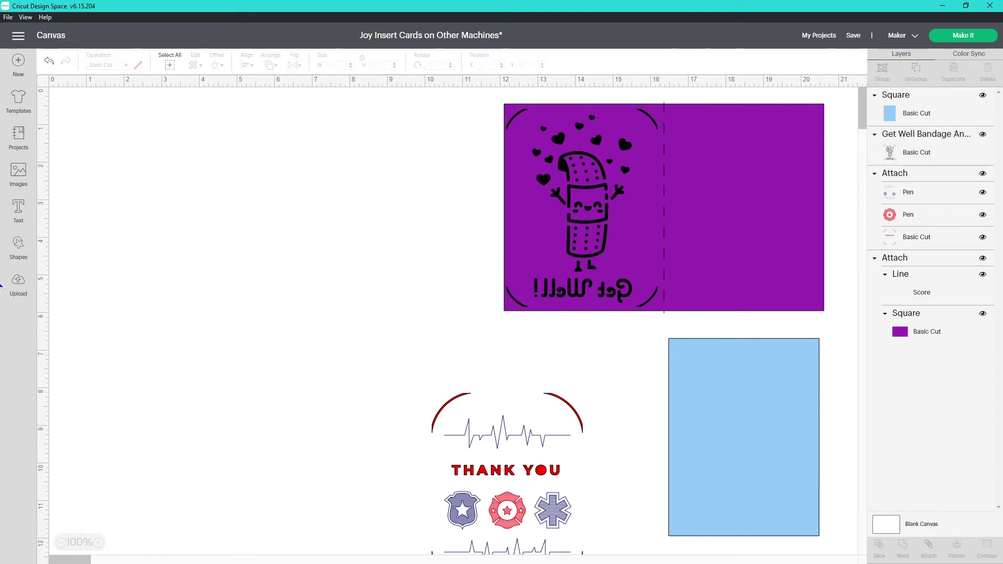
Step: Add the three-line text "Hope it heals quickly" and set its operation to Pen in black with a Fine Point (0.4mm) pen
{"action": "left_click", "coordinate": [18, 209]}
{"action": "key", "text": "ctrl+v"}
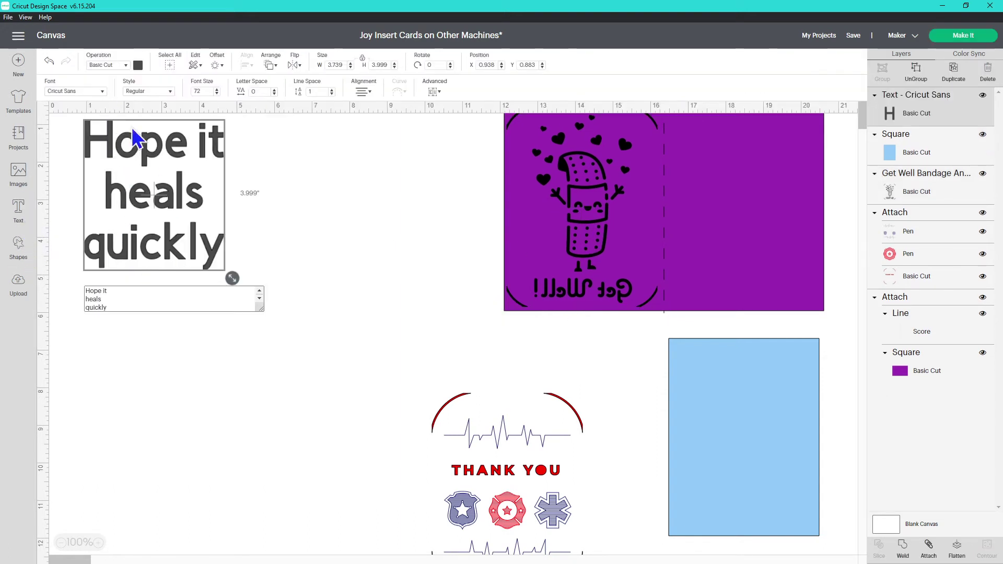
{"action": "left_click", "coordinate": [126, 65]}
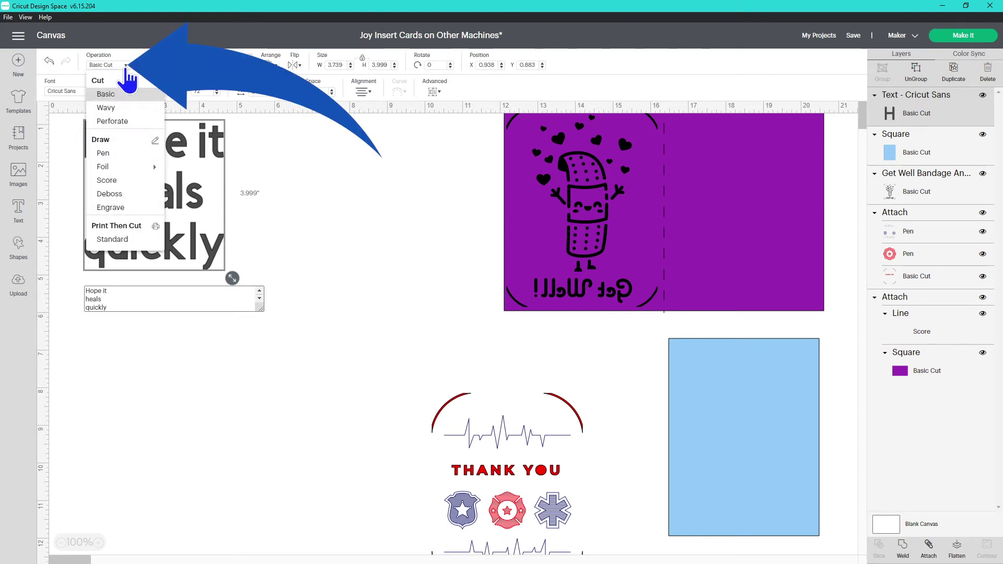
{"action": "left_click", "coordinate": [118, 153]}
{"action": "left_click", "coordinate": [137, 65]}
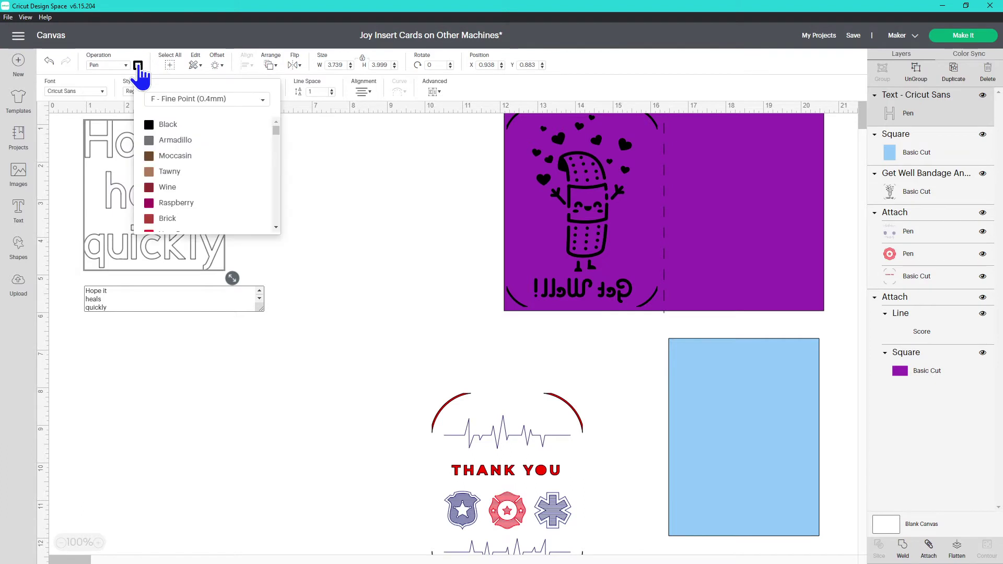
{"action": "left_click", "coordinate": [163, 125]}
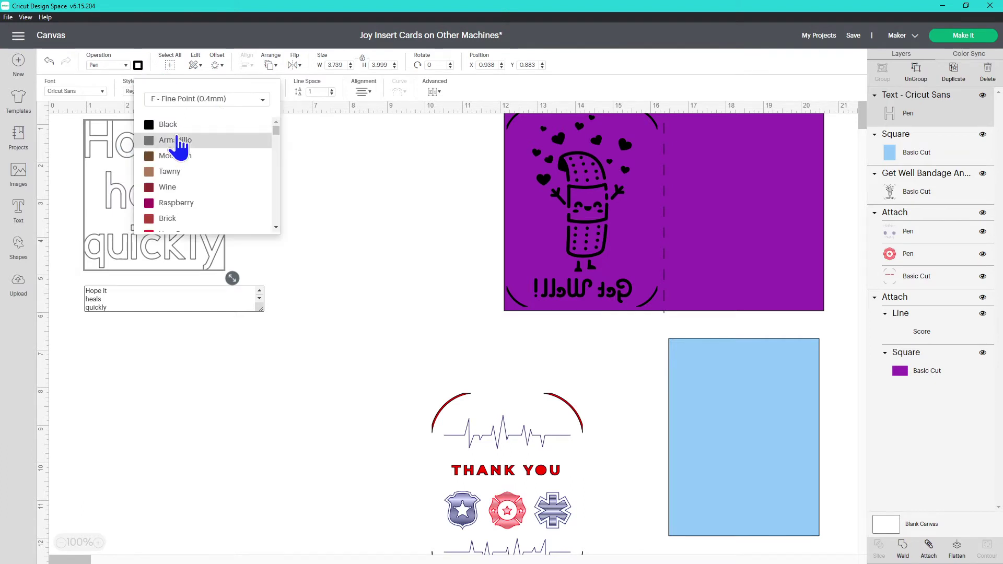
{"action": "left_click", "coordinate": [83, 131]}
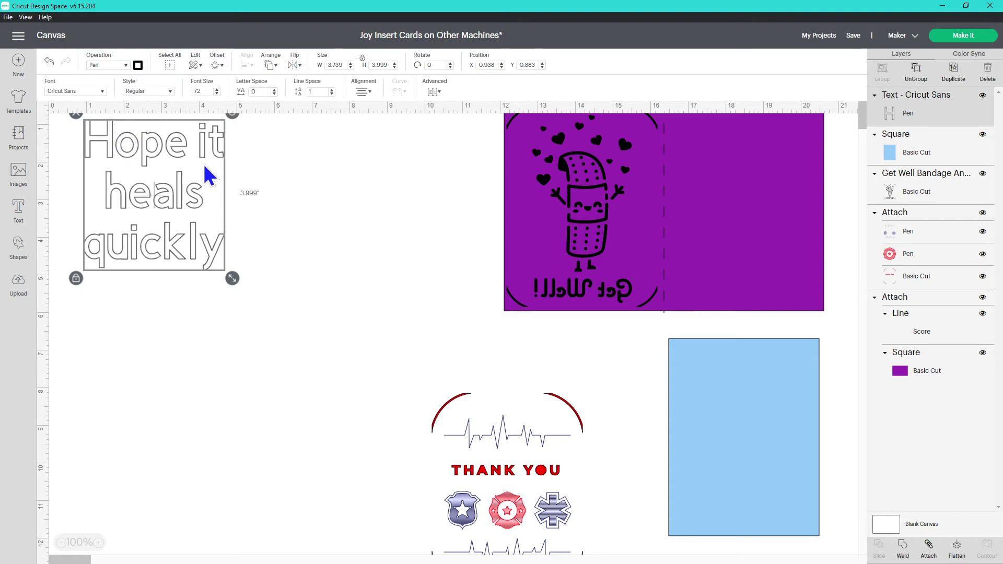
Step: Choose the Cricut Sans font for the text and set its style to Writing
{"action": "left_click", "coordinate": [99, 94]}
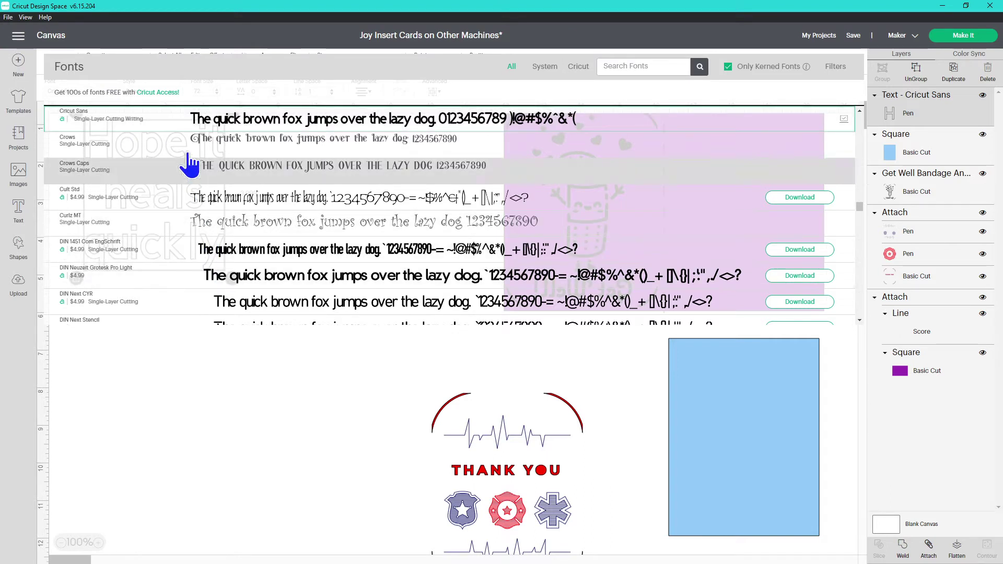
{"action": "left_click", "coordinate": [225, 118]}
{"action": "left_click", "coordinate": [155, 89]}
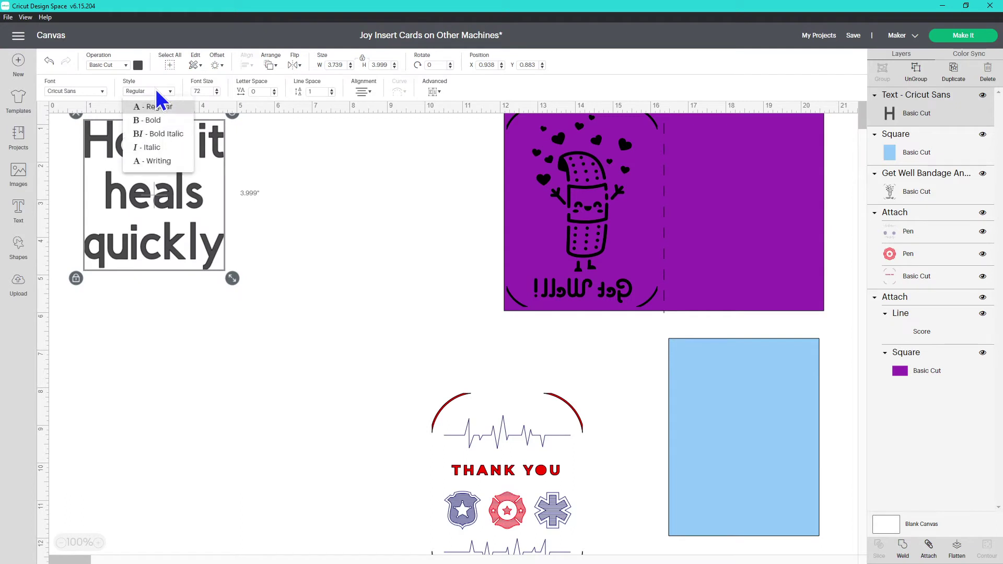
{"action": "left_click", "coordinate": [157, 161]}
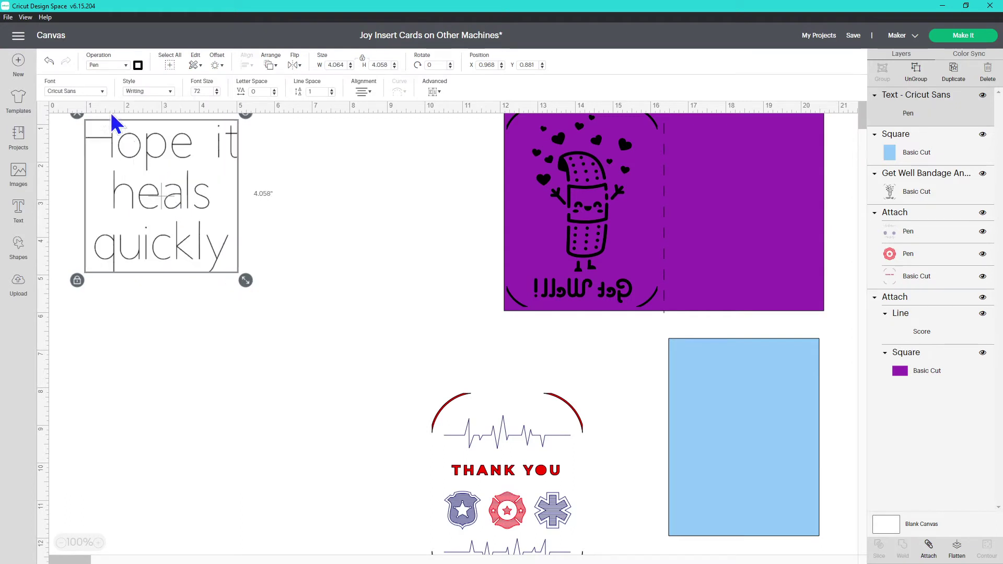
Step: Place the "Hope it heals quickly" text on the purple card's right half and shrink it to fit there
{"action": "mouse_move", "coordinate": [146, 194]}
{"action": "left_mouse_down"}
{"action": "mouse_move", "coordinate": [734, 201]}
{"action": "mouse_move", "coordinate": [727, 209]}
{"action": "left_mouse_up"}
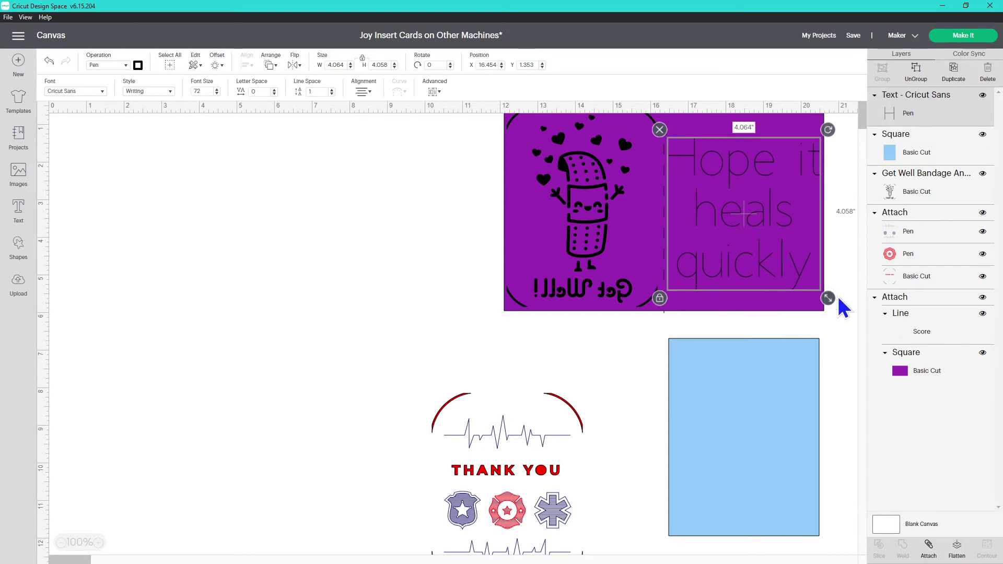
{"action": "left_click_drag", "start_coordinate": [825, 297], "coordinate": [800, 269]}
{"action": "left_click_drag", "start_coordinate": [726, 200], "coordinate": [737, 209]}
Step: Select the mirrored Get Well design together with the purple card and attach them
{"action": "left_click", "coordinate": [609, 137]}
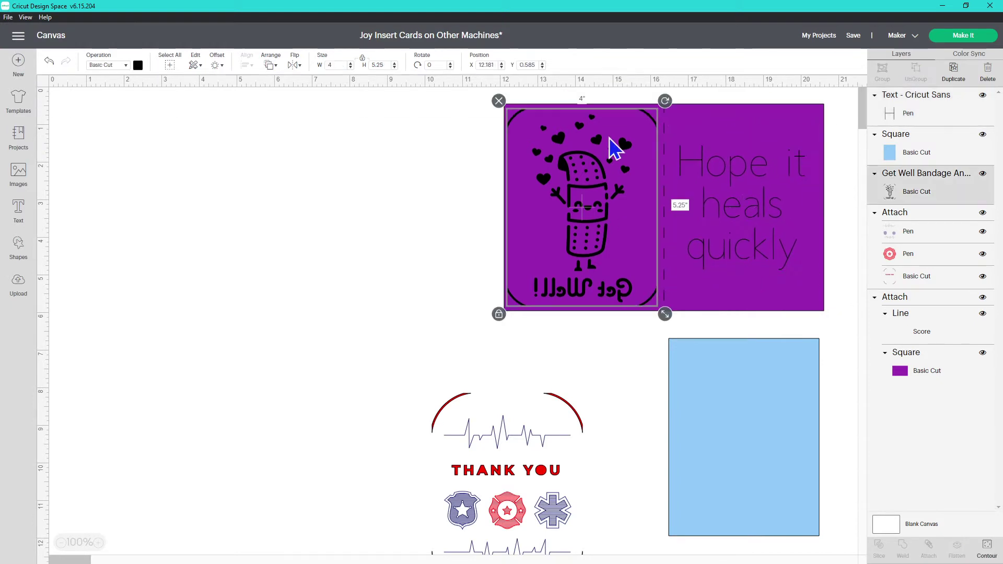
{"action": "left_click", "coordinate": [776, 305], "text": "shift"}
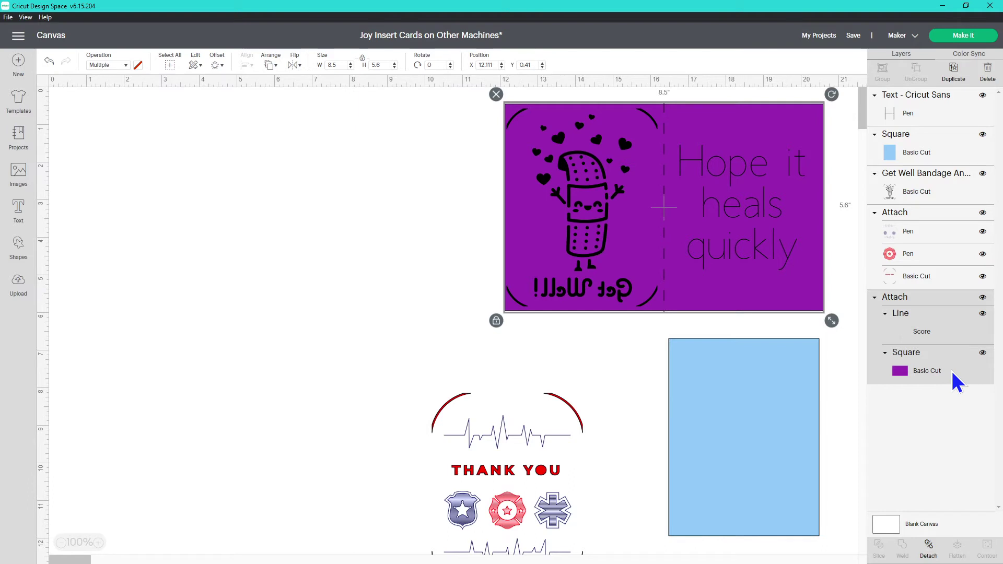
{"action": "left_click", "coordinate": [929, 551]}
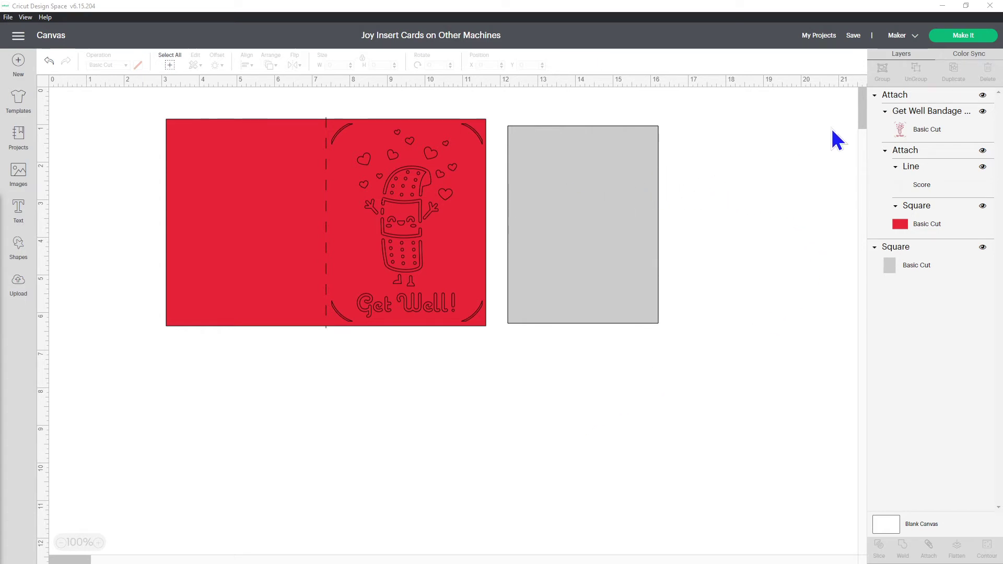
Step: Send the red card project to the mat preview and move the card to the 1-inch marks on mat 2
{"action": "left_click", "coordinate": [974, 36]}
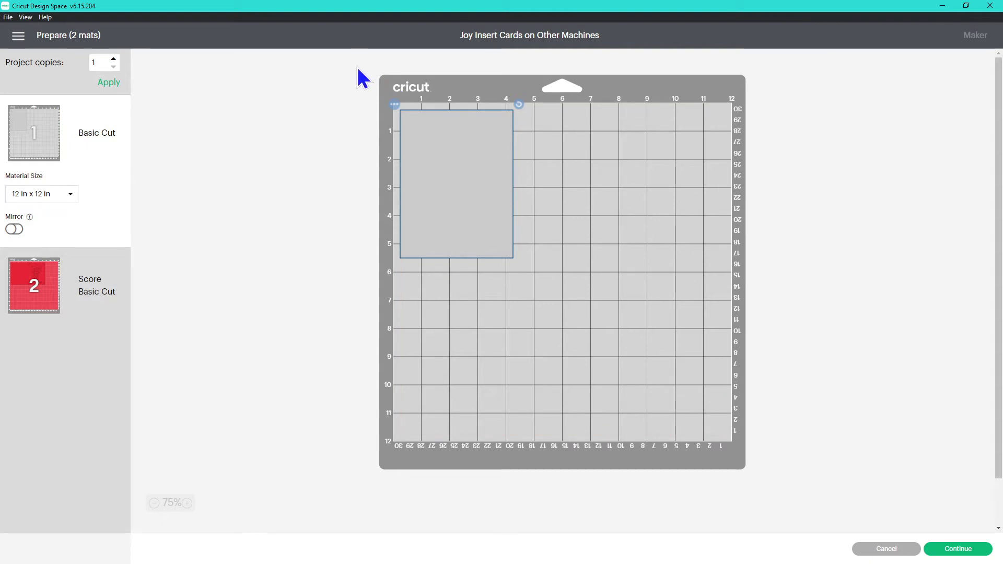
{"action": "left_click", "coordinate": [42, 293]}
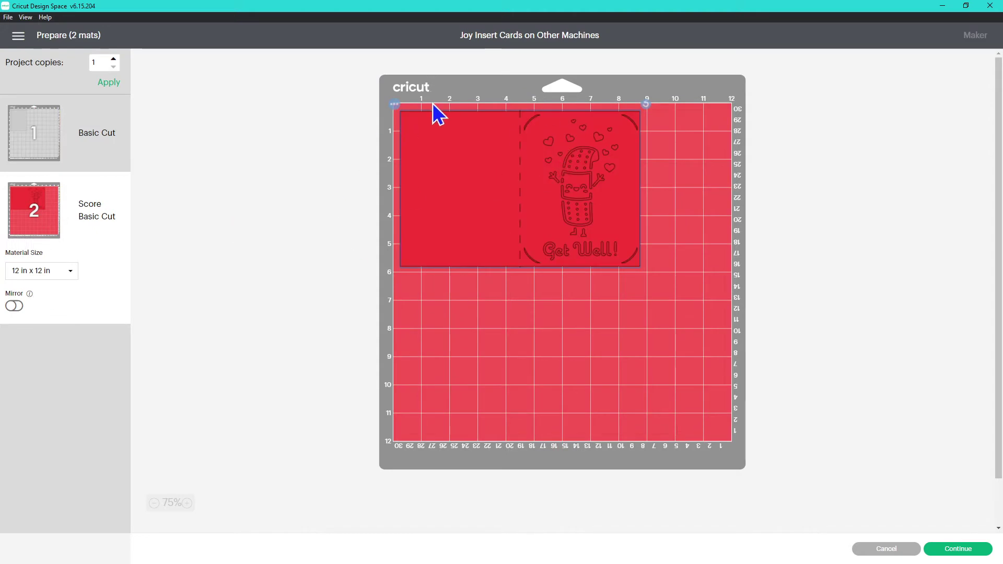
{"action": "left_click_drag", "start_coordinate": [424, 126], "coordinate": [447, 146]}
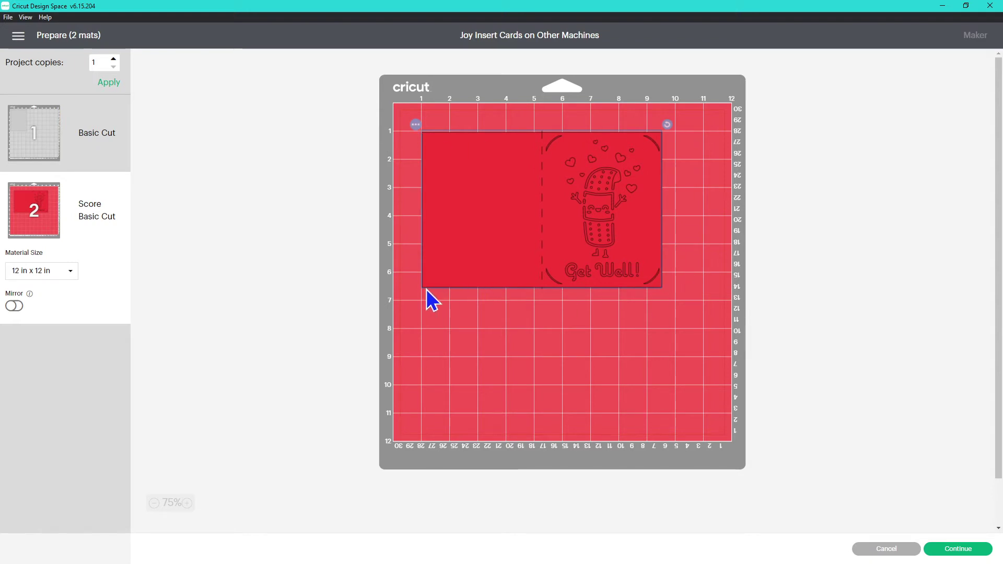
Step: Try the gray insert farther in on mat 1, return it to the mat's upper-left corner, and check both mats
{"action": "left_click", "coordinate": [15, 135]}
{"action": "left_click_drag", "start_coordinate": [519, 191], "coordinate": [551, 191]}
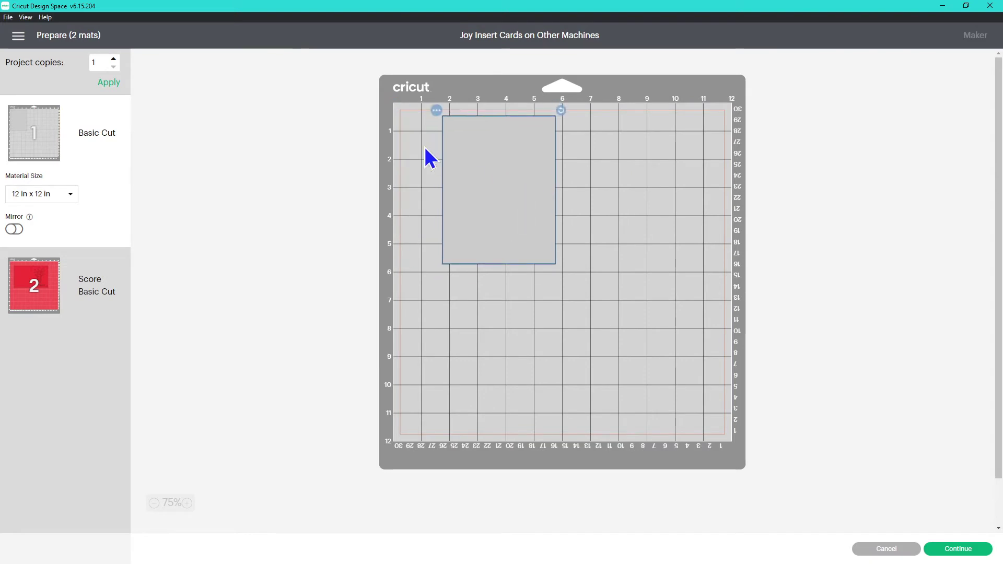
{"action": "left_click_drag", "start_coordinate": [512, 162], "coordinate": [427, 130]}
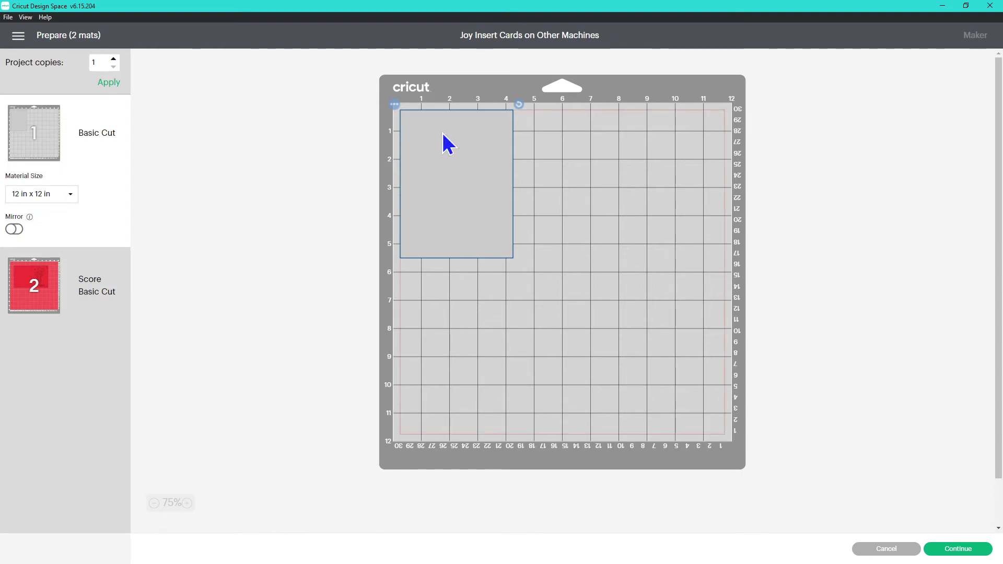
{"action": "left_click", "coordinate": [47, 285]}
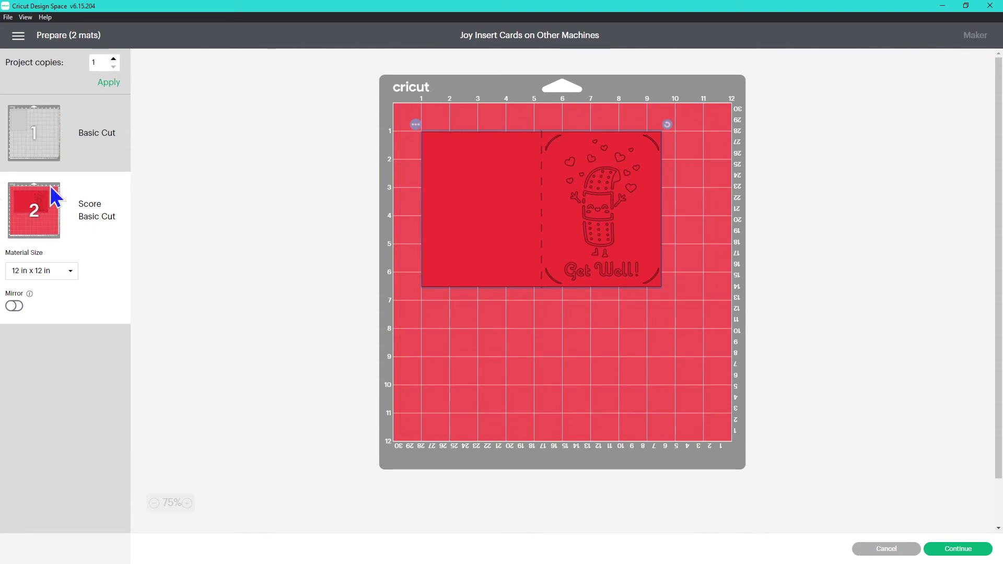
{"action": "left_click", "coordinate": [29, 141]}
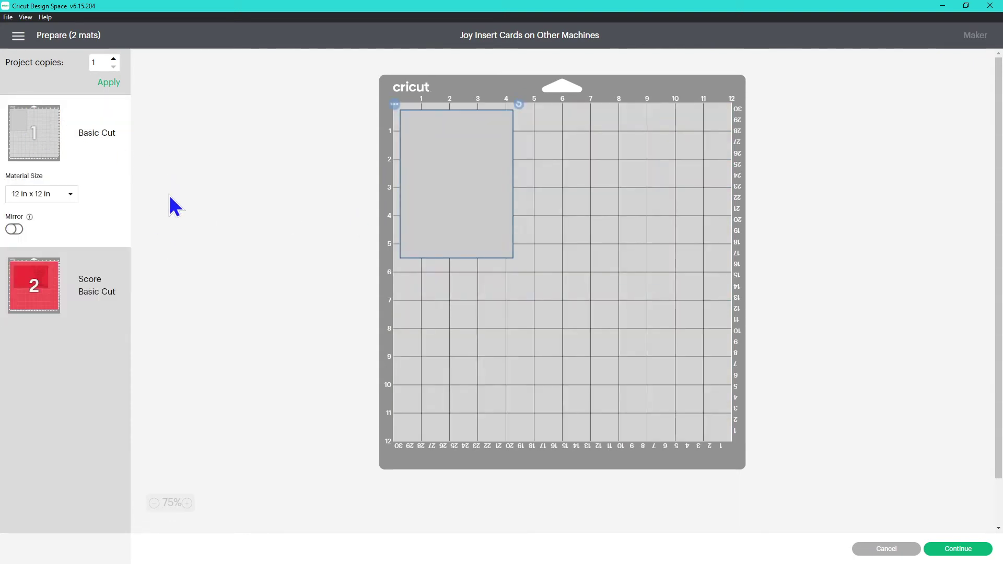